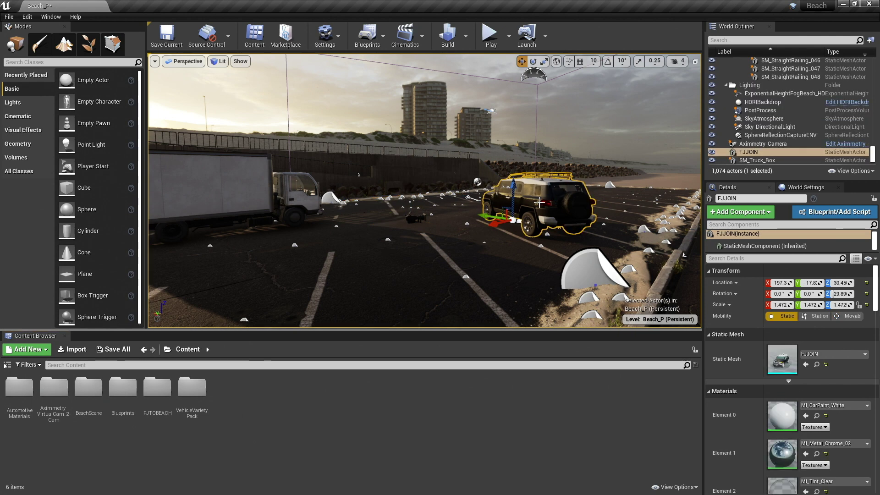
# Step: Select the SM_Truck_Box actor in the level and open the Level Blueprint
pyautogui.click(222, 190)
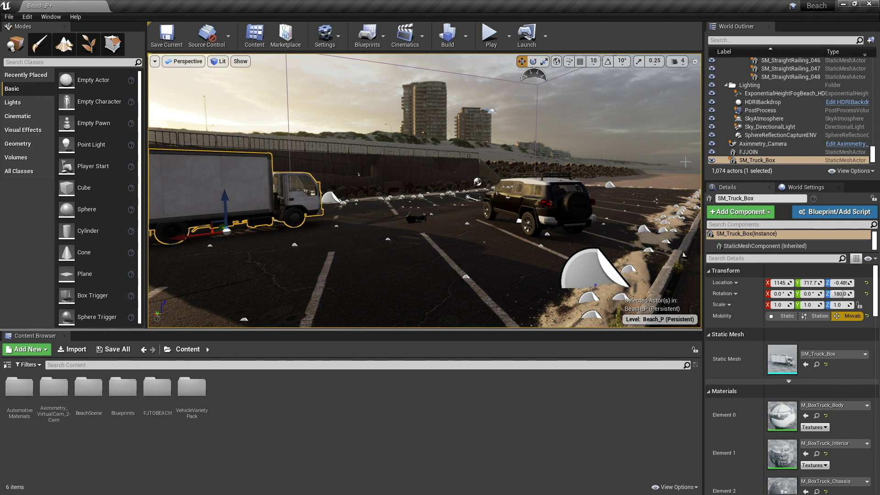
pyautogui.click(757, 160)
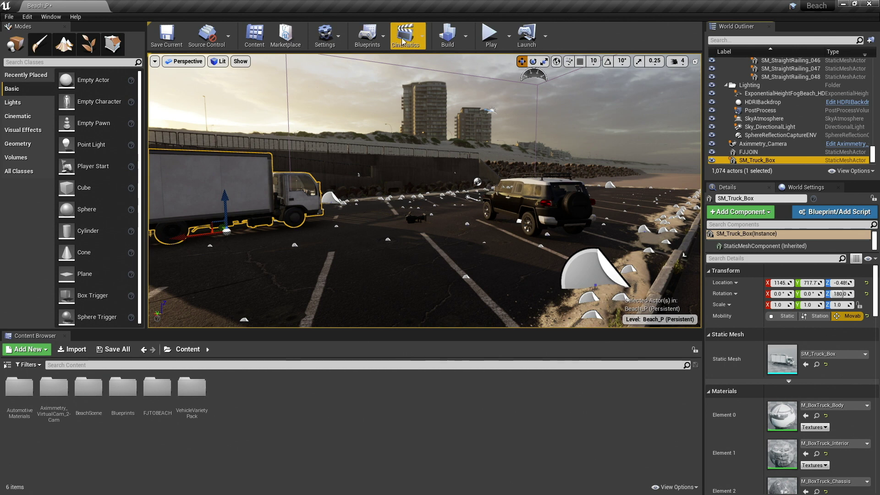
pyautogui.click(384, 35)
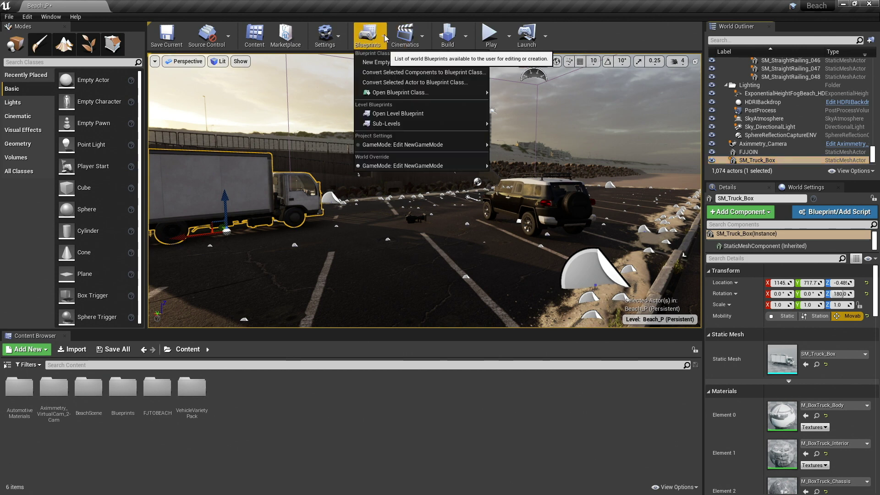
pyautogui.click(406, 114)
# Step: Add an Event Tick node to the level's event graph
pyautogui.rightClick(308, 210)
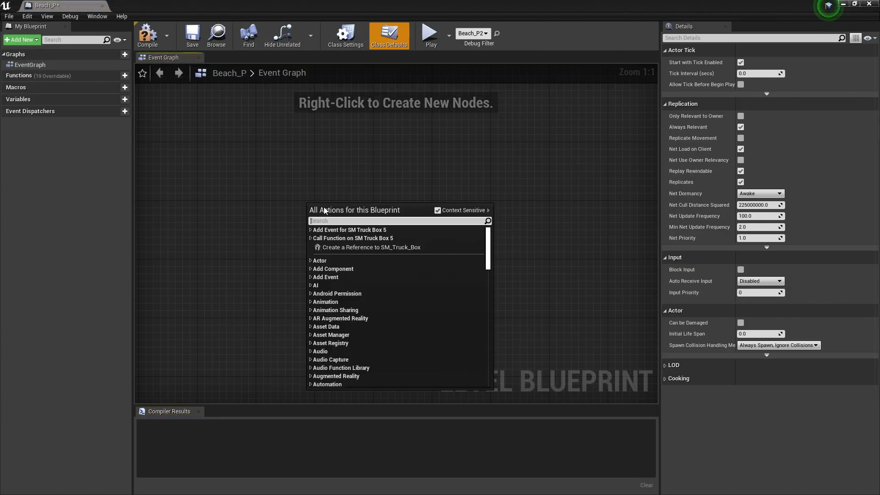
pyautogui.write('ev')
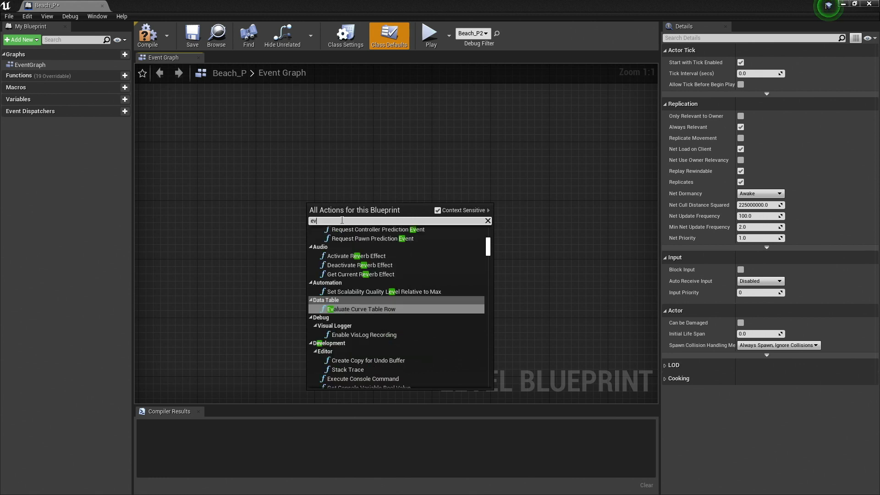
pyautogui.write('enttick')
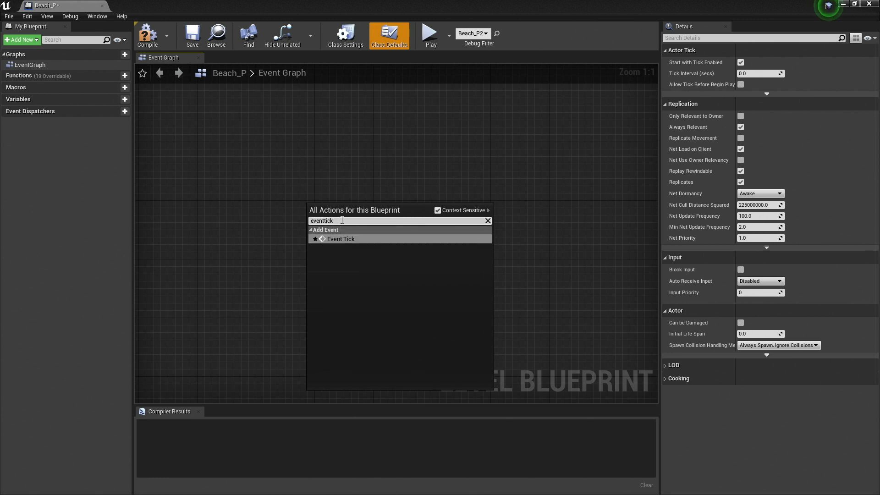
pyautogui.click(370, 239)
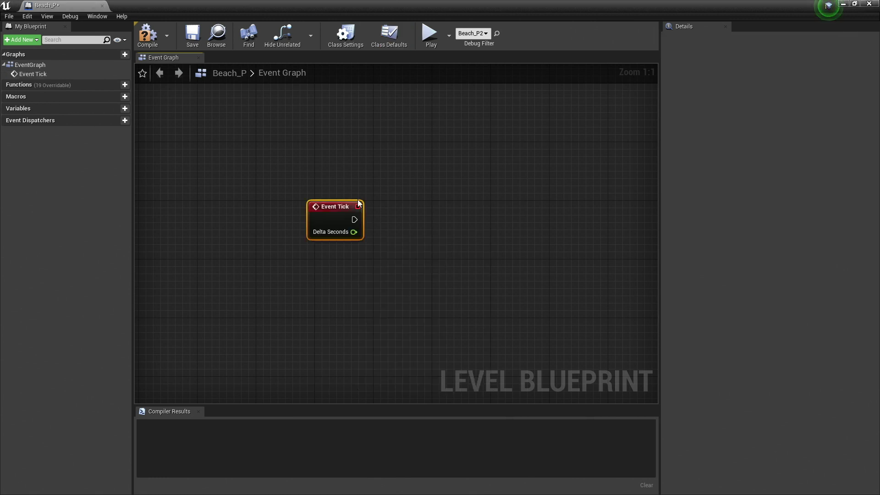
# Step: Place a reference to the SM_Truck_Box actor from the World Outliner in the Level Blueprint's event graph
pyautogui.click(854, 3)
pyautogui.moveTo(527, 183); pyautogui.dragTo(538, 203)
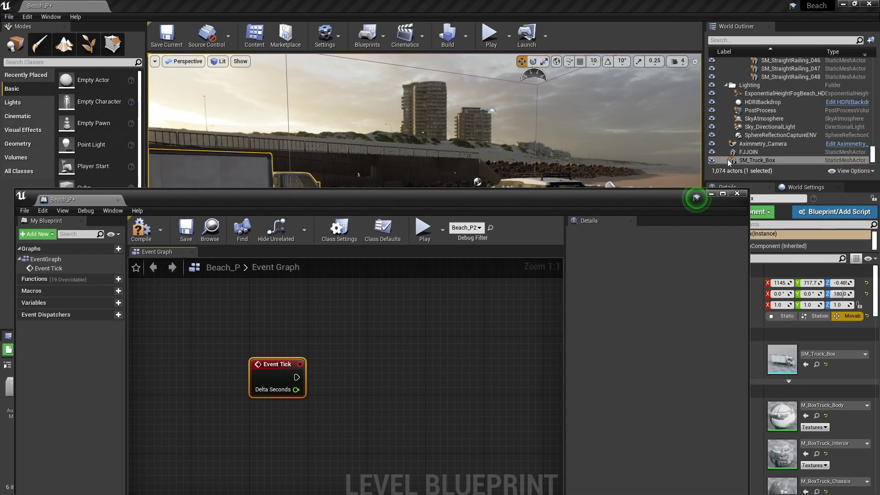
pyautogui.moveTo(729, 163); pyautogui.dragTo(414, 337)
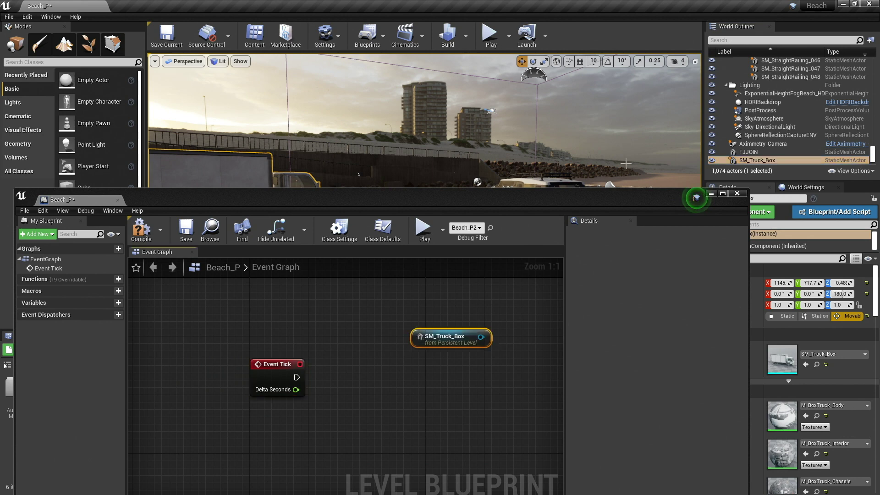
pyautogui.click(723, 193)
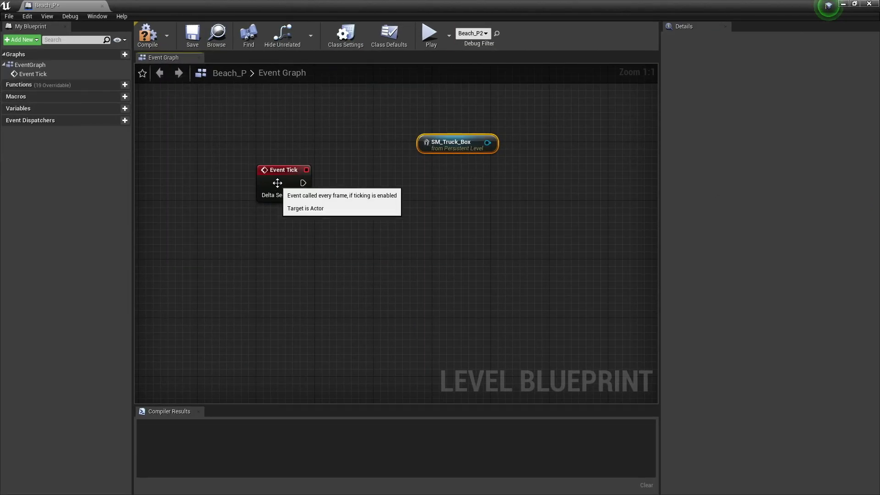
# Step: Add a SetWorldTransform (StaticMeshComponent) node fed by the SM_Truck_Box reference, making room for it in the graph
pyautogui.moveTo(277, 182); pyautogui.dragTo(218, 198)
pyautogui.moveTo(453, 145); pyautogui.dragTo(434, 176)
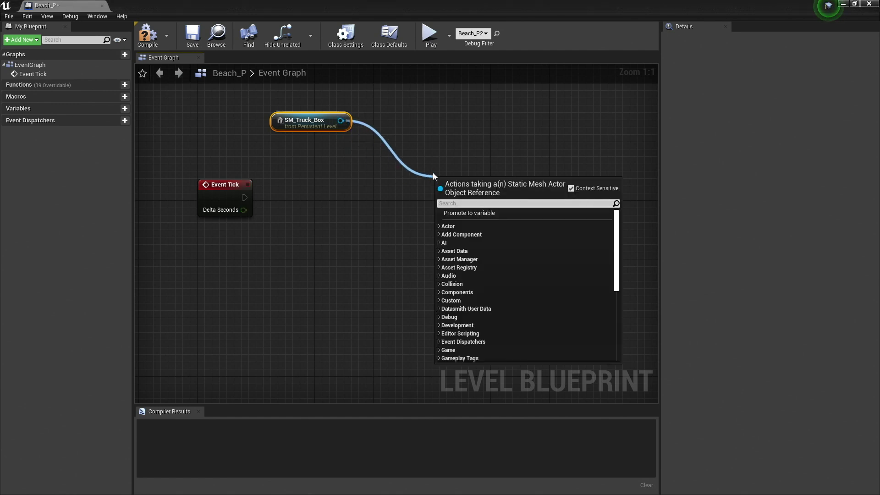
pyautogui.write('setworl')
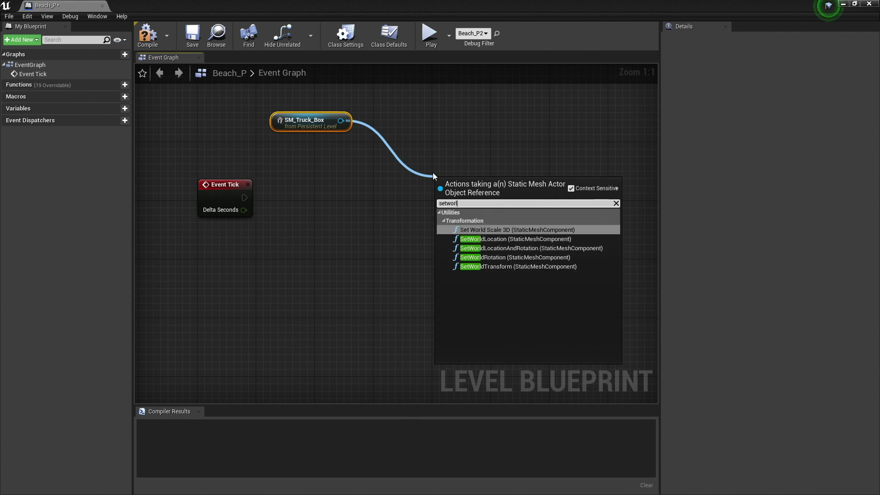
pyautogui.click(504, 267)
# Step: Spread out the truck reference, component and SetWorldTransform nodes, and wire Event Tick's execution output into SetWorldTransform
pyautogui.click(304, 121)
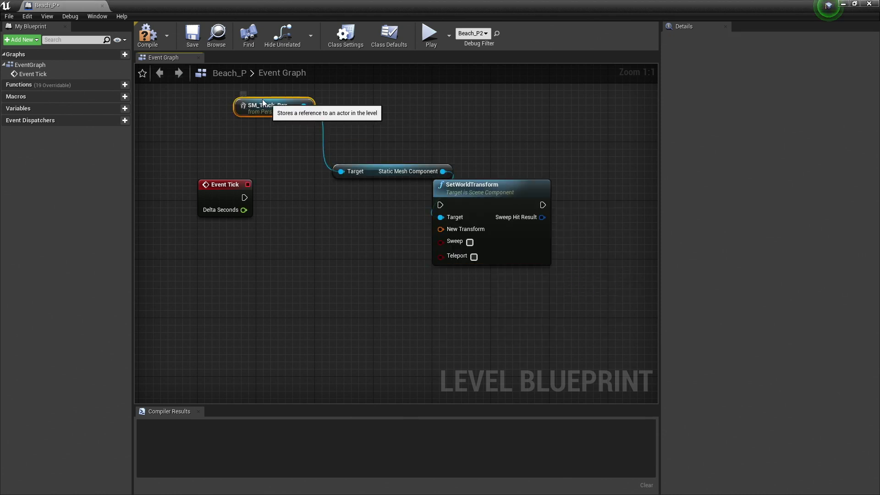
pyautogui.moveTo(304, 120); pyautogui.dragTo(253, 98)
pyautogui.moveTo(390, 167); pyautogui.dragTo(367, 145)
pyautogui.moveTo(458, 188); pyautogui.dragTo(466, 195)
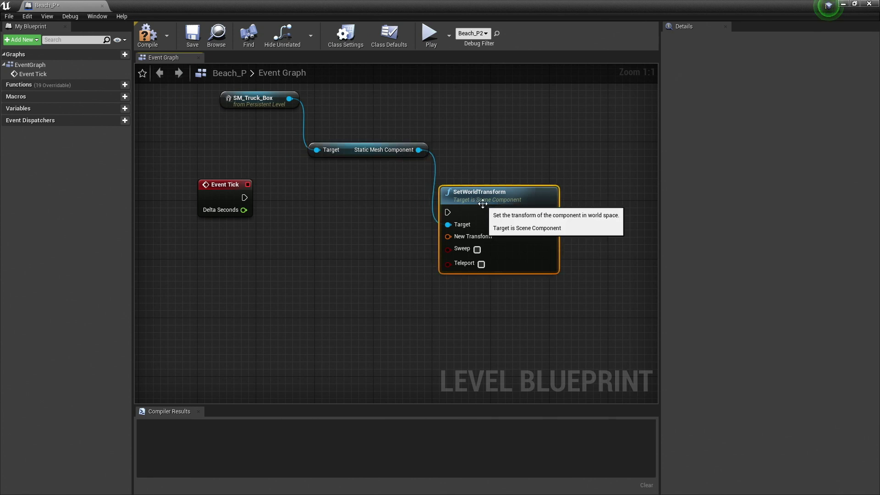
pyautogui.moveTo(229, 190); pyautogui.dragTo(449, 215)
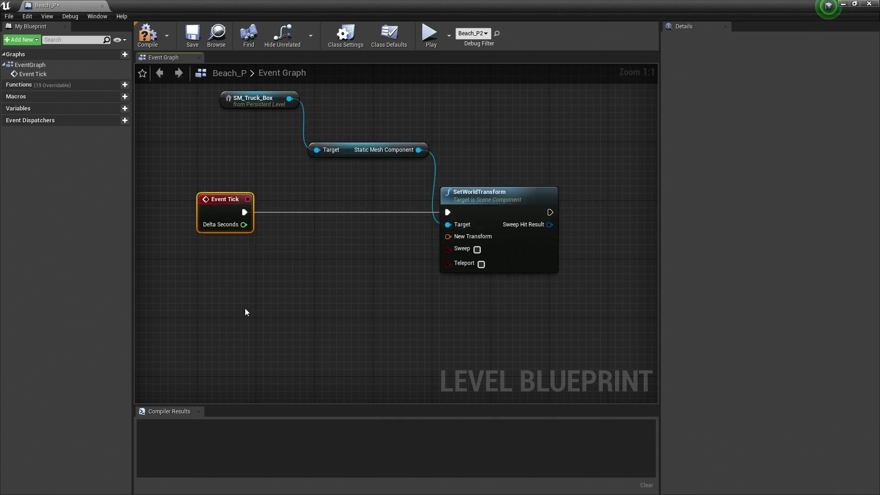
# Step: Add a Get Aximmetry Transformation node and wire its Return Value to SetWorldTransform's New Transform input
pyautogui.rightClick(245, 308)
pyautogui.write('getax')
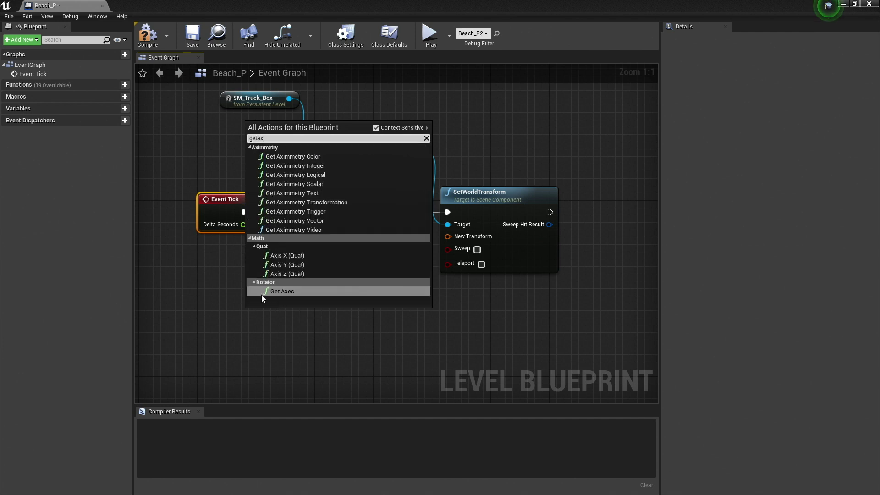
pyautogui.click(342, 202)
pyautogui.moveTo(313, 318); pyautogui.dragTo(448, 237)
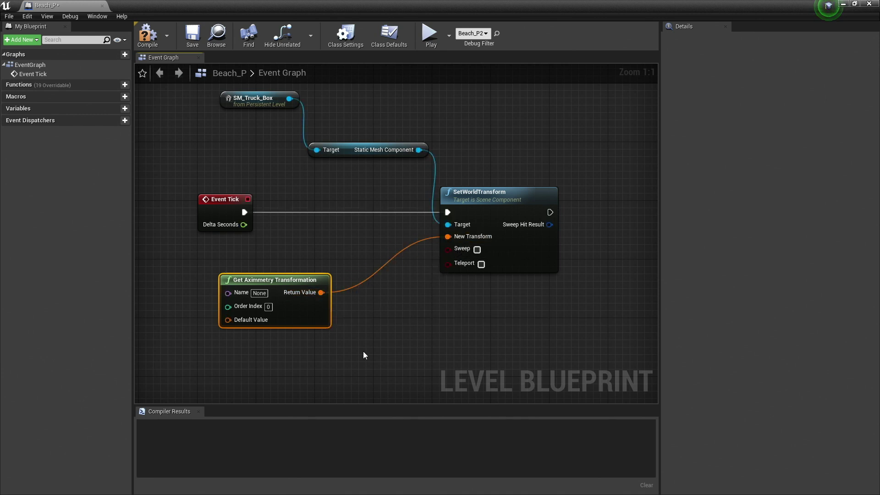
# Step: Set the Name of the Get Aximmetry Transformation node to BOX TRUCK and move the node closer to Event Tick
pyautogui.moveTo(295, 284); pyautogui.dragTo(309, 270)
pyautogui.click(275, 279)
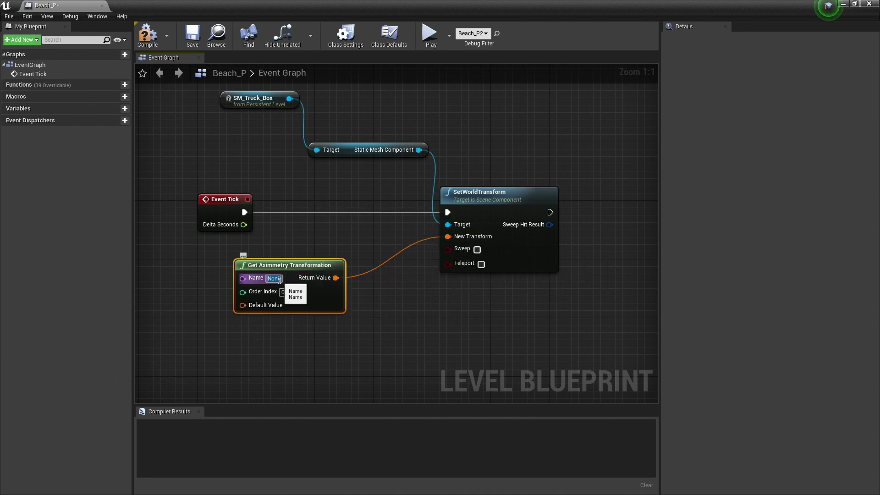
pyautogui.write('BOX')
pyautogui.press('Return')
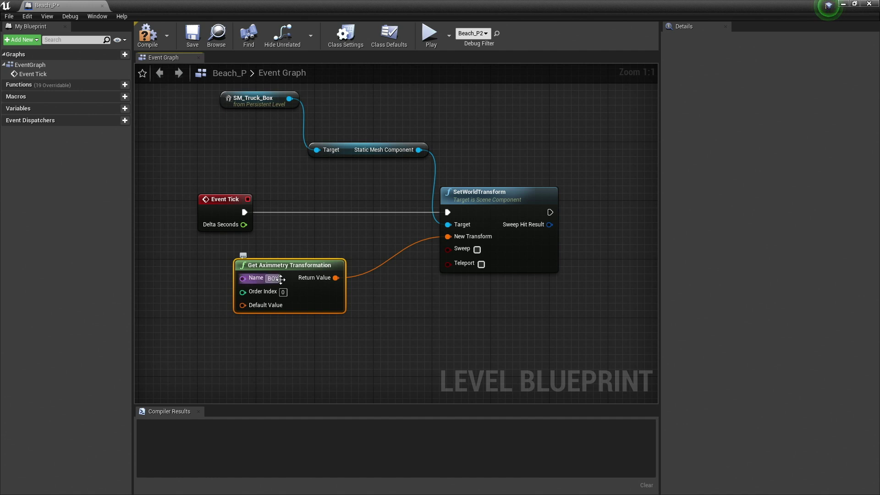
pyautogui.write('_TRUCK')
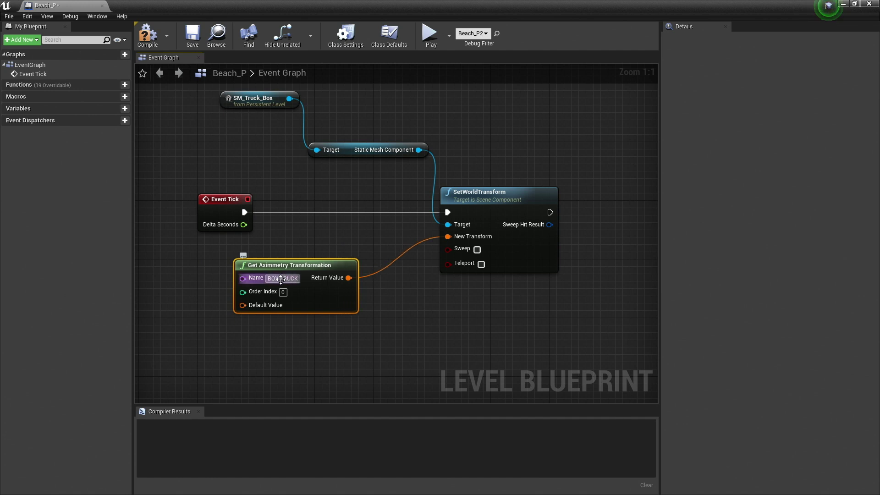
pyautogui.press('Return')
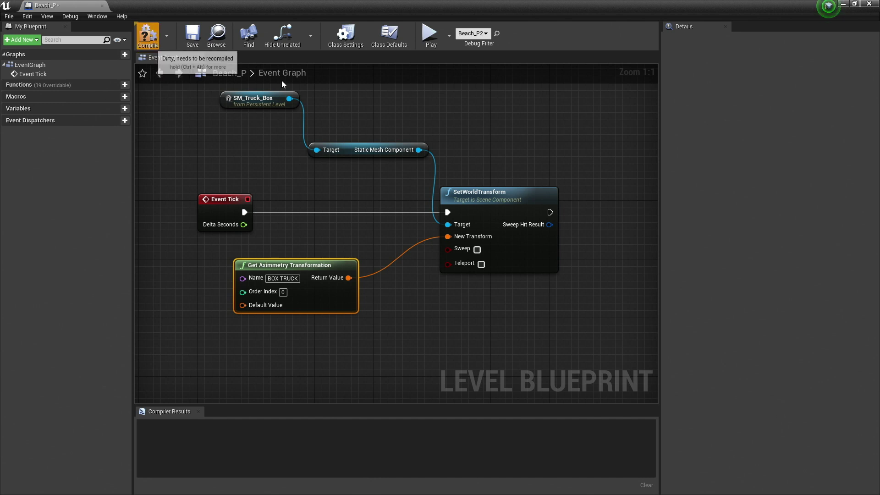
# Step: Compile and save the Level Blueprint, and close its editor
pyautogui.click(148, 36)
pyautogui.click(192, 37)
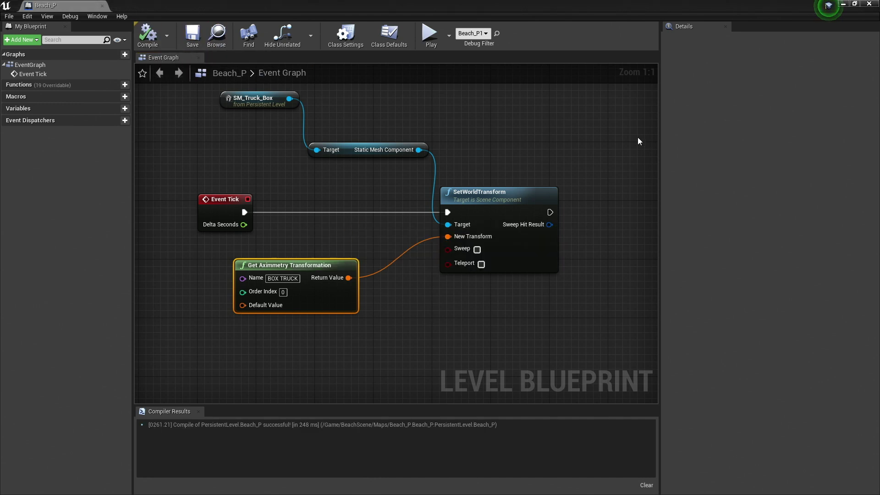
pyautogui.click(869, 4)
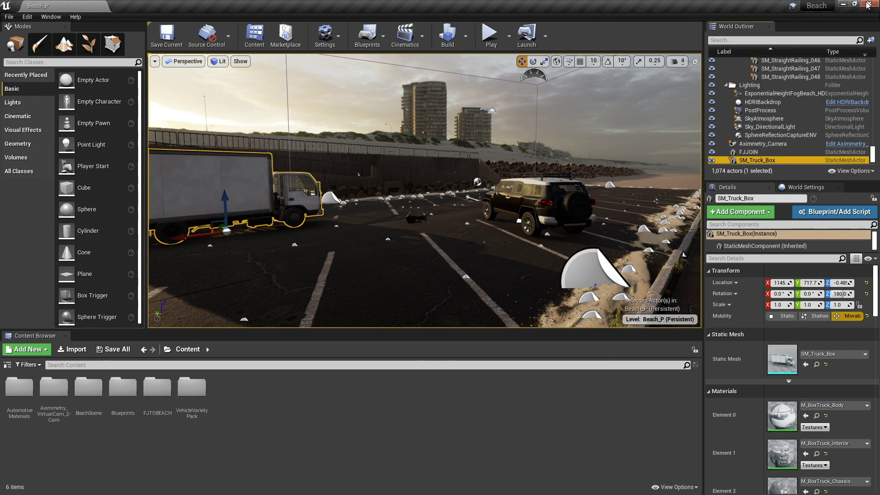
pyautogui.click(418, 218)
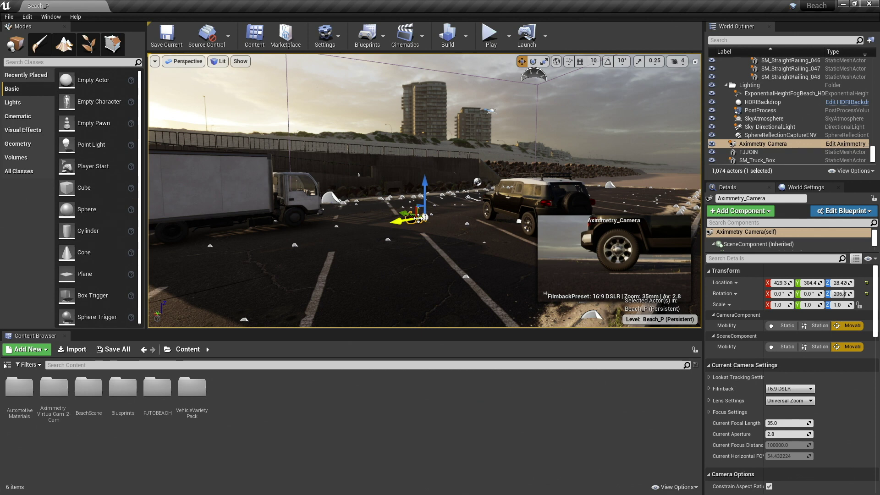
pyautogui.click(245, 193)
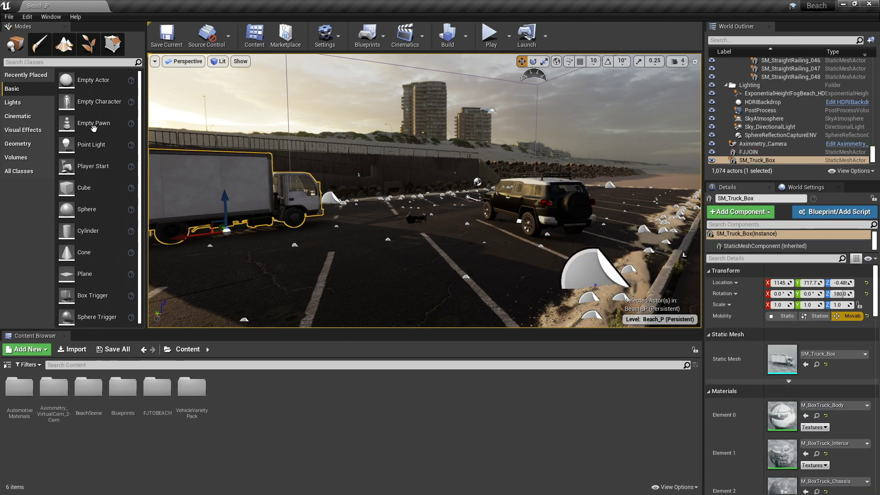
pyautogui.click(9, 16)
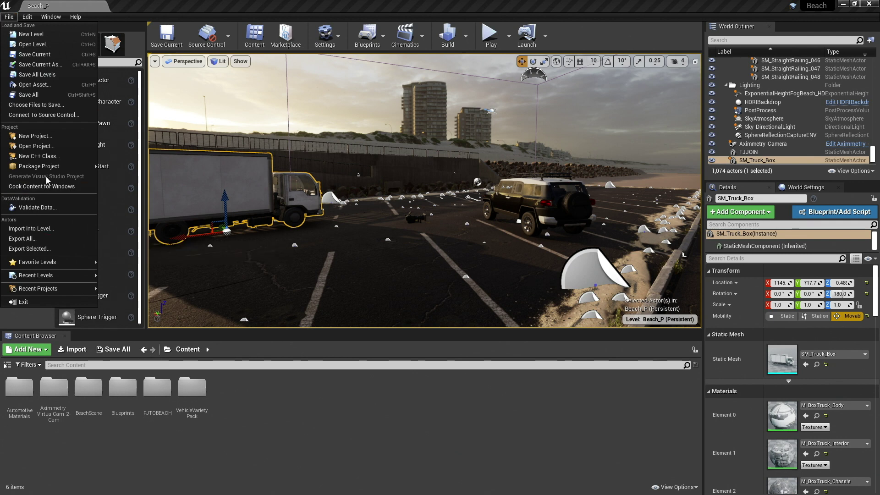
pyautogui.click(149, 216)
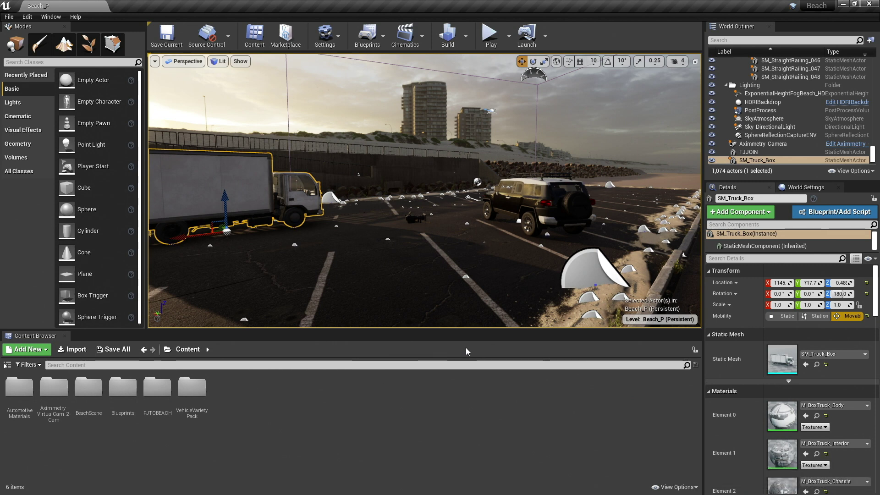
# Step: Save and close the Beach project in Unreal Editor, and open the desktop's Setup file in Aximmetry Composer with the existing startup configuration
pyautogui.hotkey('ctrl', 's')
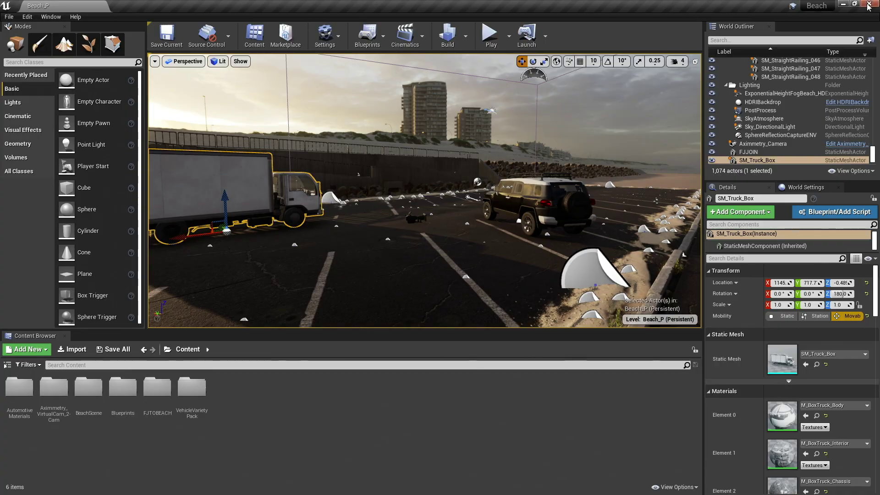
pyautogui.click(868, 6)
pyautogui.doubleClick(17, 239)
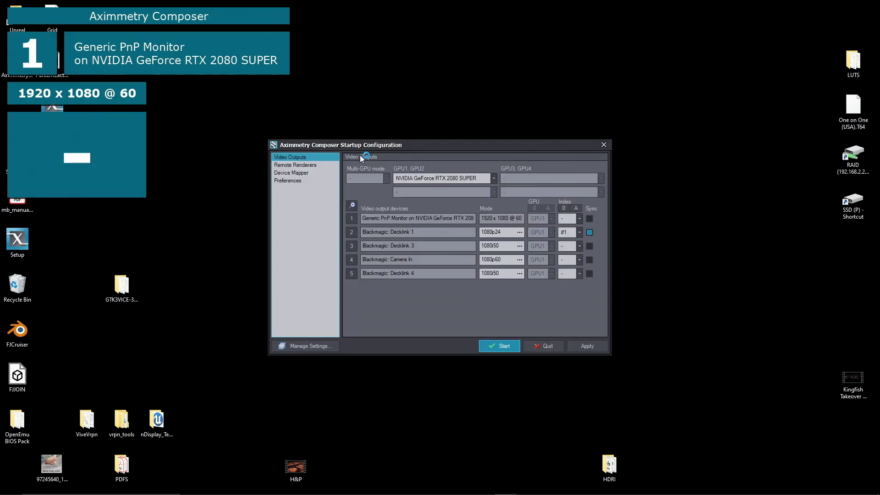
pyautogui.click(492, 346)
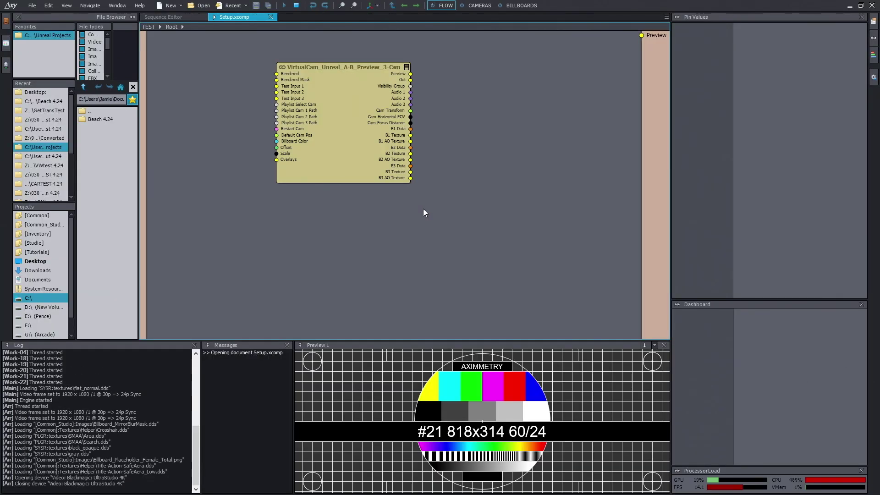
# Step: Add Beach.uproject from the Beach 4.24 folder to the flow and arrange it beside the VirtualCam_Unreal_A-B_Preview_3-Cam compound
pyautogui.moveTo(343, 92); pyautogui.dragTo(275, 88)
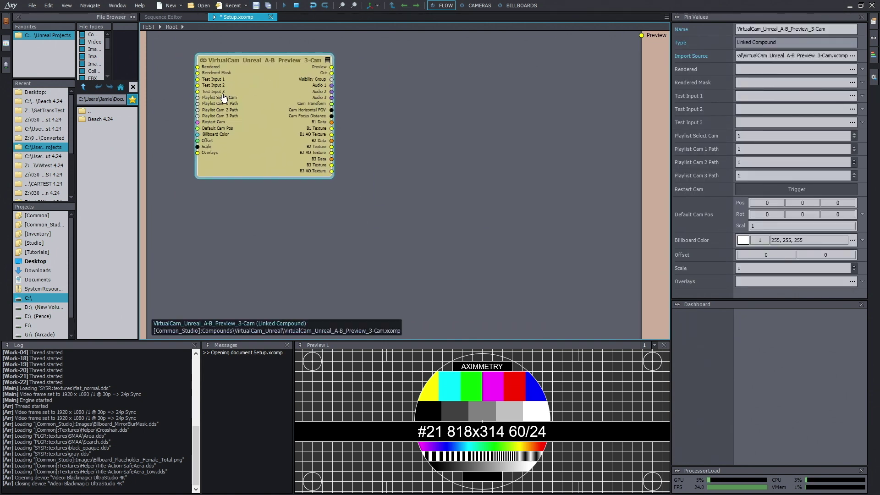
pyautogui.doubleClick(93, 120)
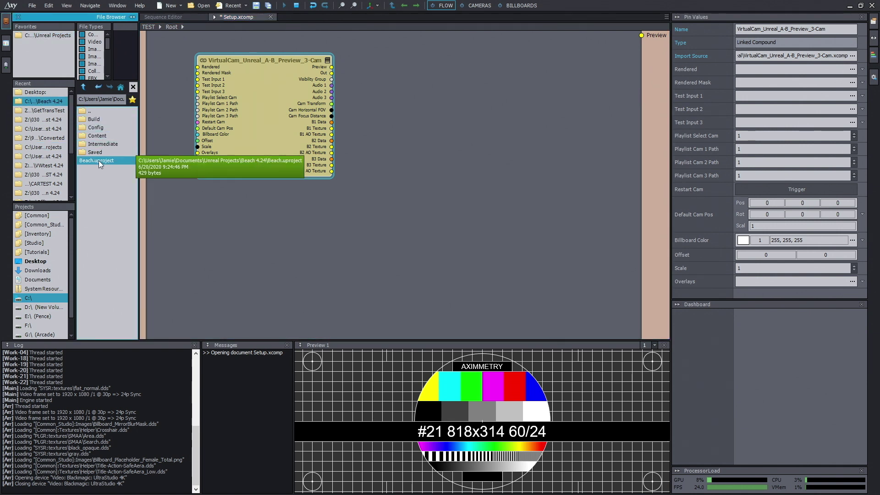
pyautogui.moveTo(98, 160); pyautogui.dragTo(519, 117)
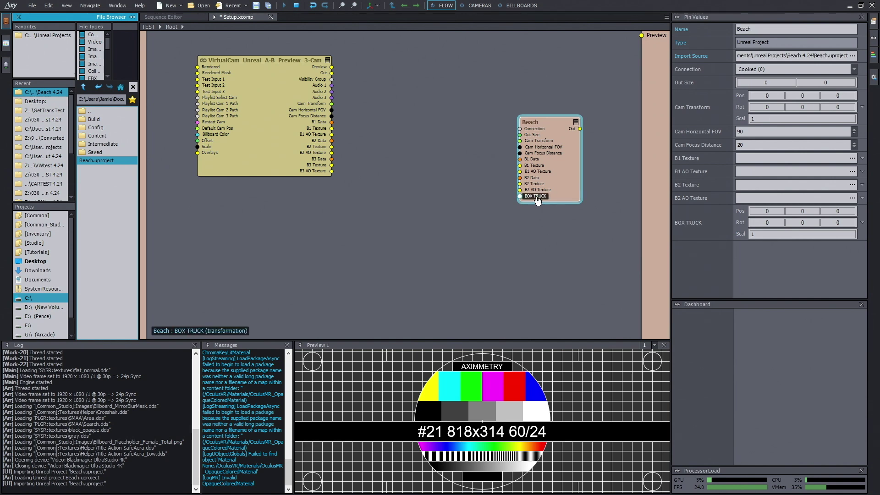
pyautogui.moveTo(568, 172); pyautogui.dragTo(528, 164)
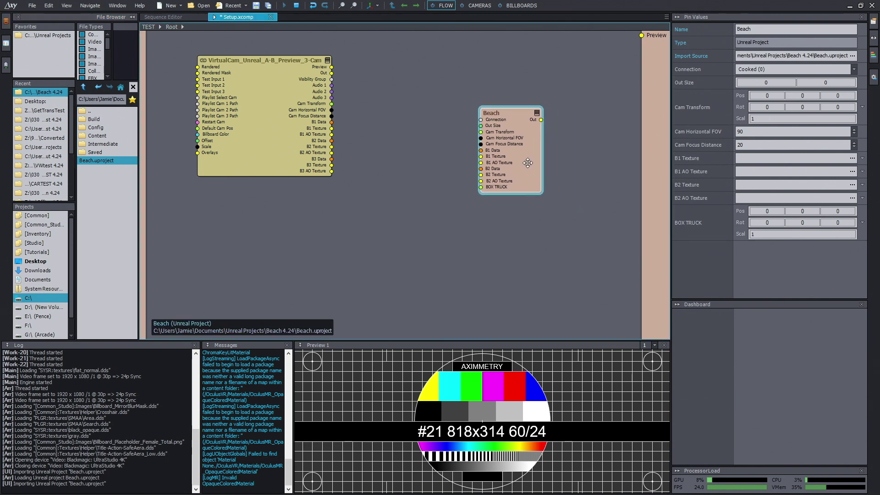
pyautogui.moveTo(261, 119); pyautogui.dragTo(292, 163)
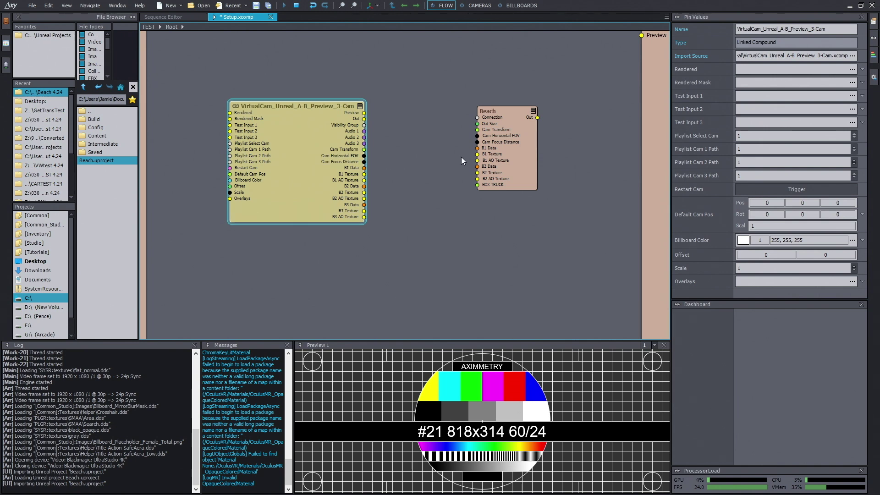
# Step: Reposition both nodes and connect the compound's Cam Transform, Cam Horizontal FOV and Cam Focus Distance to the matching Beach inputs
pyautogui.moveTo(481, 148); pyautogui.dragTo(478, 177)
pyautogui.moveTo(288, 126); pyautogui.dragTo(295, 136)
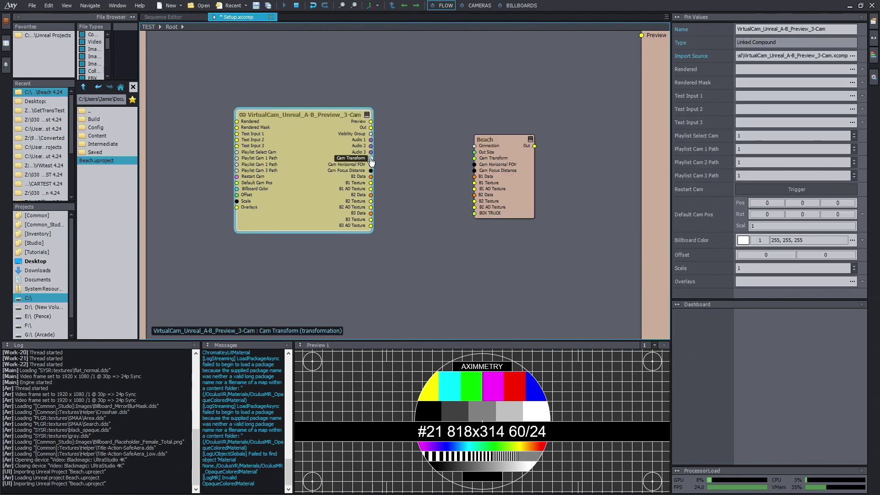
pyautogui.moveTo(452, 155); pyautogui.dragTo(476, 171)
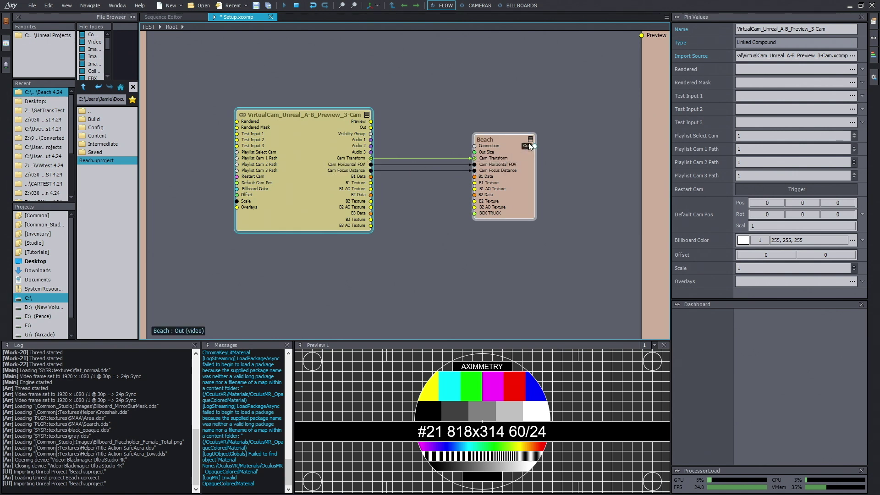
# Step: Connect Beach's Out to the compound's Rendered input and the compound's Preview to the root Preview output, and space the nodes farther apart
pyautogui.moveTo(535, 146); pyautogui.dragTo(237, 122)
pyautogui.moveTo(371, 121); pyautogui.dragTo(641, 36)
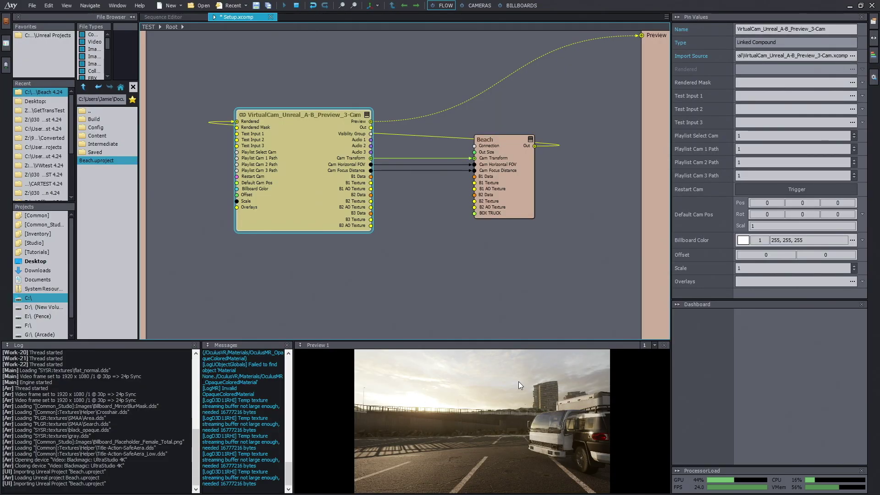
pyautogui.moveTo(508, 216); pyautogui.dragTo(526, 238)
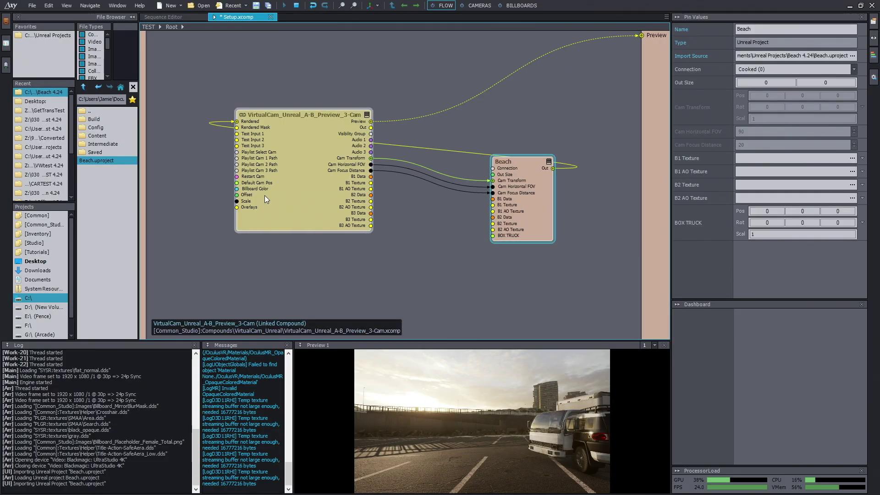
pyautogui.moveTo(308, 191); pyautogui.dragTo(292, 173)
pyautogui.moveTo(540, 209); pyautogui.dragTo(561, 202)
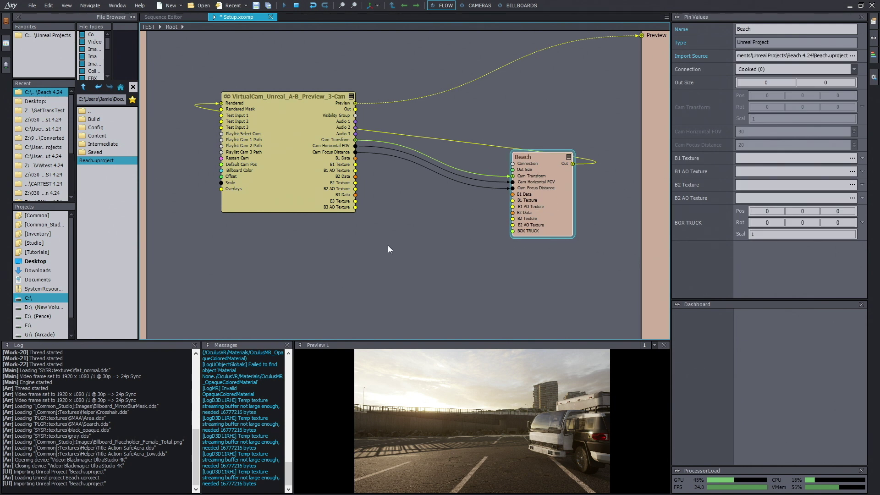
# Step: Insert a Scene Node module and place it below the VirtualCam_Unreal_A-B_Preview_3-Cam compound
pyautogui.rightClick(388, 246)
pyautogui.click(399, 252)
pyautogui.write('s')
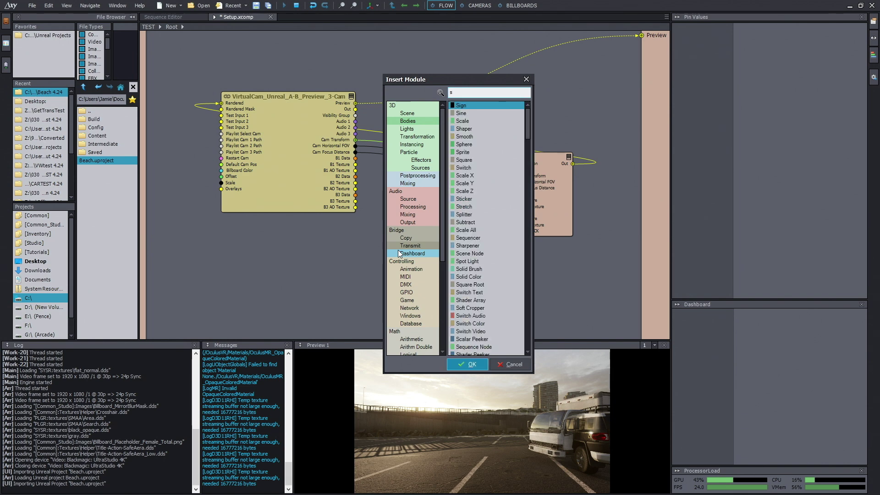
pyautogui.write('cene')
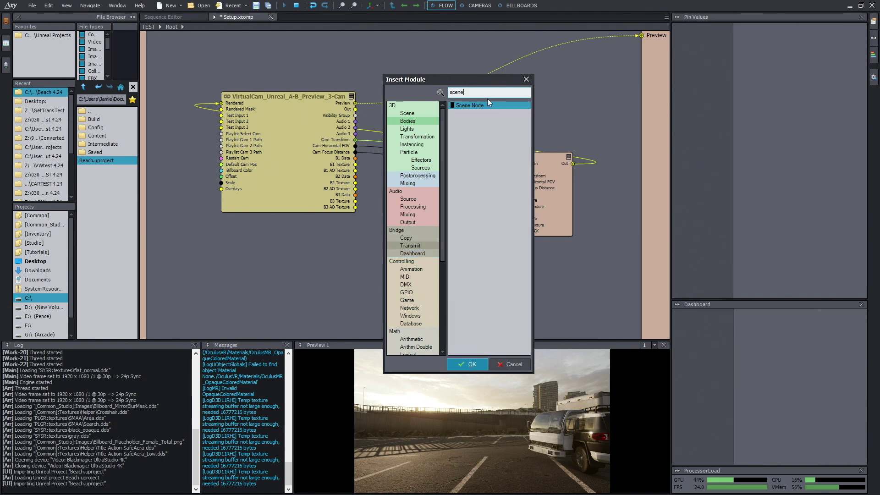
pyautogui.click(486, 105)
pyautogui.click(464, 364)
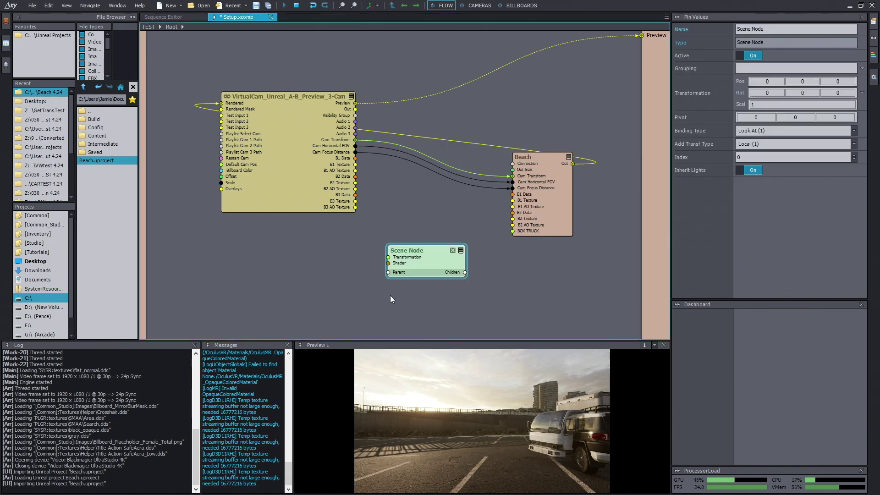
pyautogui.moveTo(467, 250); pyautogui.dragTo(392, 245)
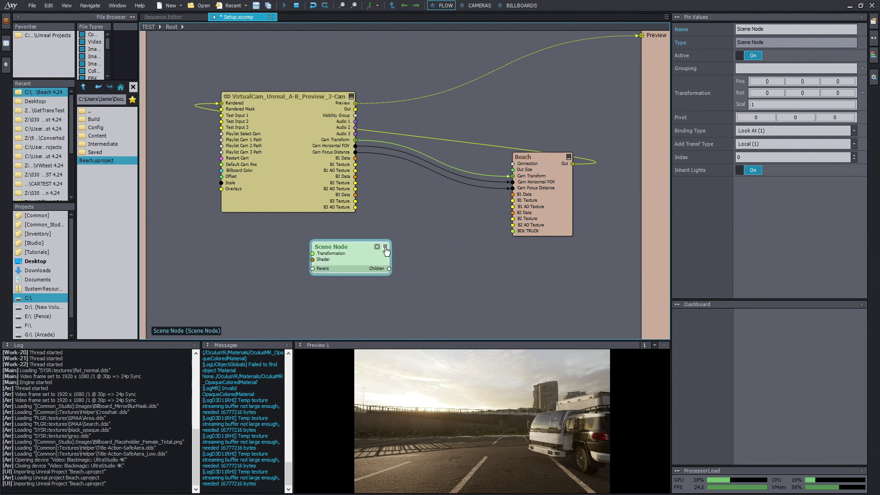
# Step: Show all pins of the Scene Node and connect its World Transf output to Beach's BOX TRUCK input
pyautogui.click(385, 247)
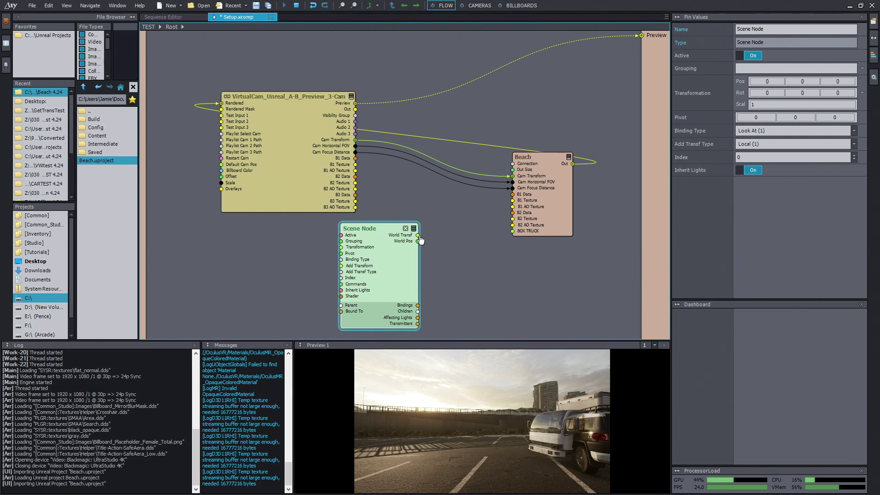
pyautogui.moveTo(447, 232); pyautogui.dragTo(518, 236)
pyautogui.moveTo(409, 251); pyautogui.dragTo(450, 248)
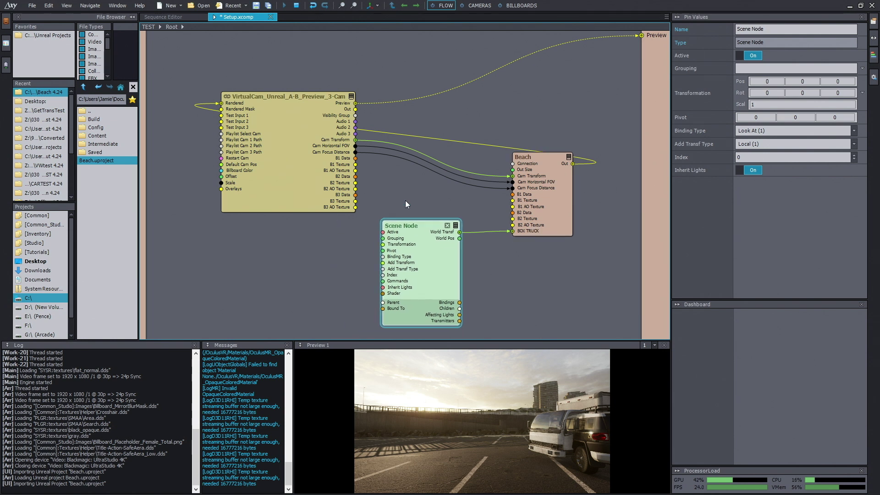
# Step: Enable the scene editor for Preview 1 and move the truck to about 4.22, 0, 6.27 in the preview
pyautogui.click(375, 6)
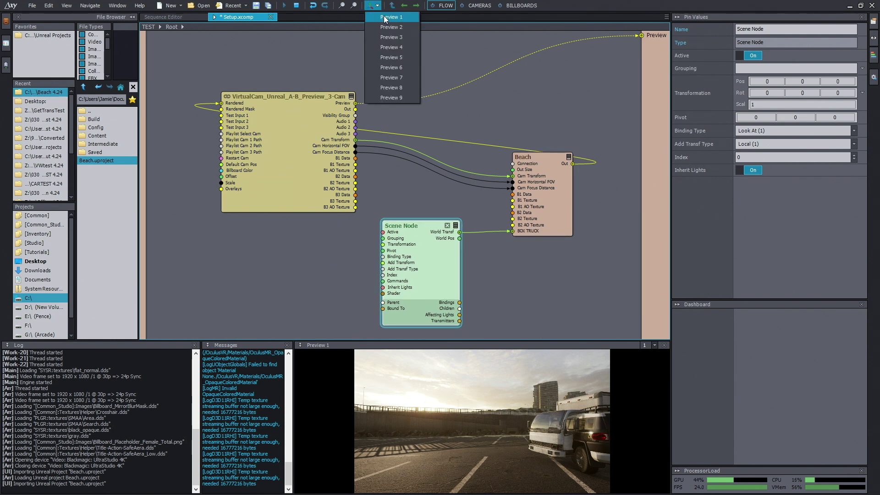
pyautogui.click(384, 17)
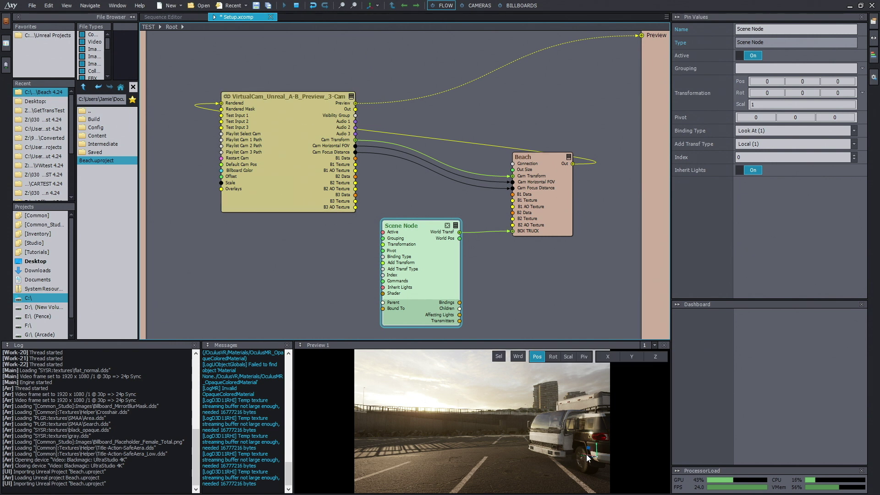
pyautogui.moveTo(588, 457); pyautogui.dragTo(491, 438)
pyautogui.moveTo(491, 437); pyautogui.dragTo(504, 438)
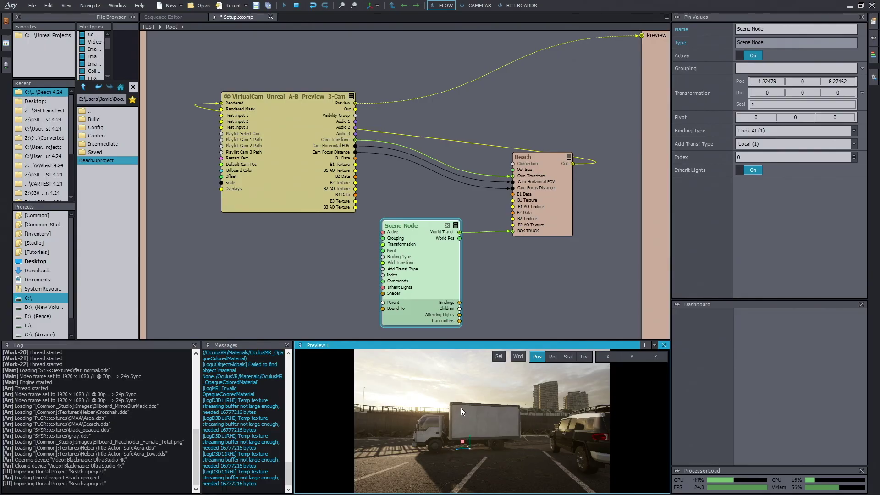
# Step: Shift the Scene Node upward, try moving the truck to about 4.22, 2.10, 3.45 in the preview, and undo that move
pyautogui.moveTo(443, 268); pyautogui.dragTo(445, 254)
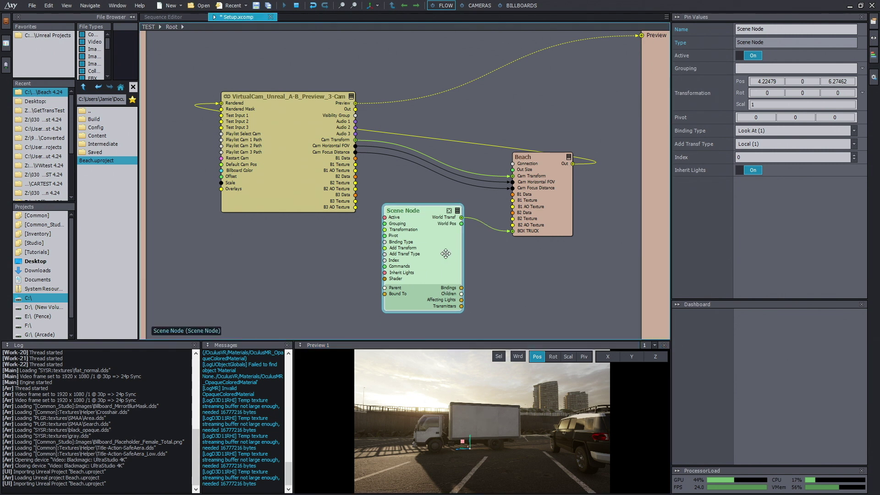
pyautogui.moveTo(459, 447); pyautogui.dragTo(501, 414)
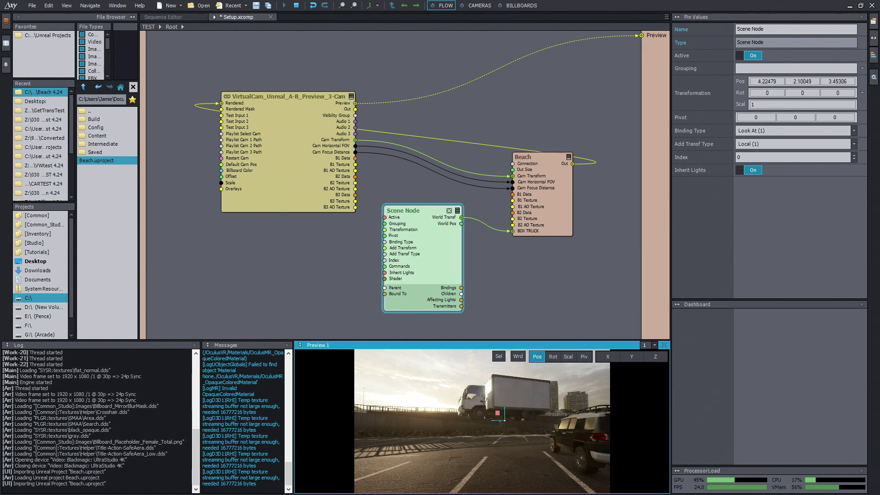
pyautogui.hotkey('ctrl', 'z')
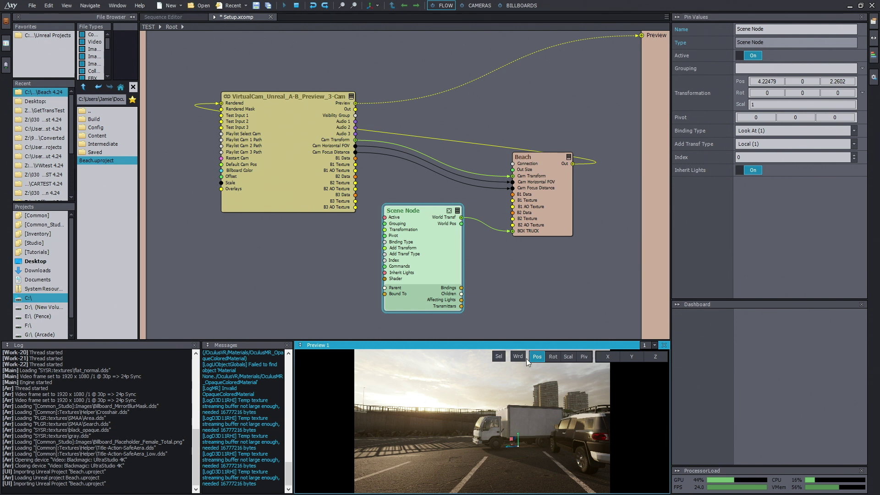
# Step: Delete the Scene Node and insert a Sequence Node module in its place, between the compound and the Beach node
pyautogui.moveTo(438, 255); pyautogui.dragTo(447, 267)
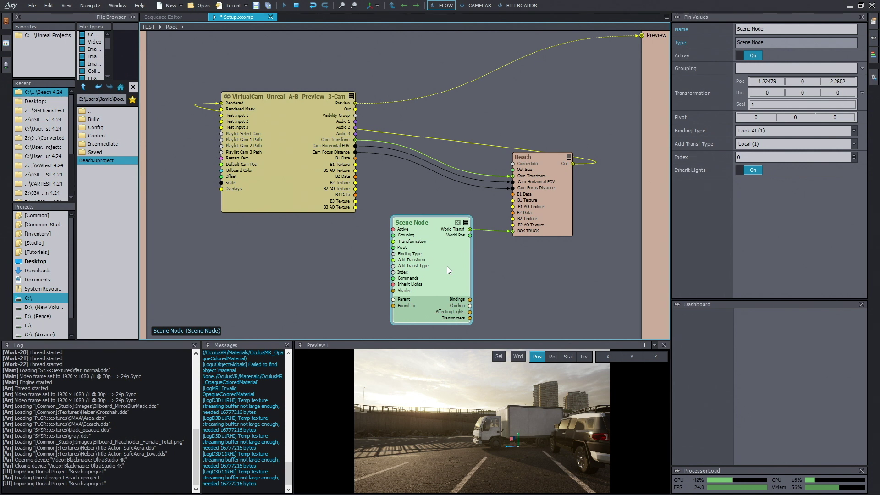
pyautogui.press('Delete')
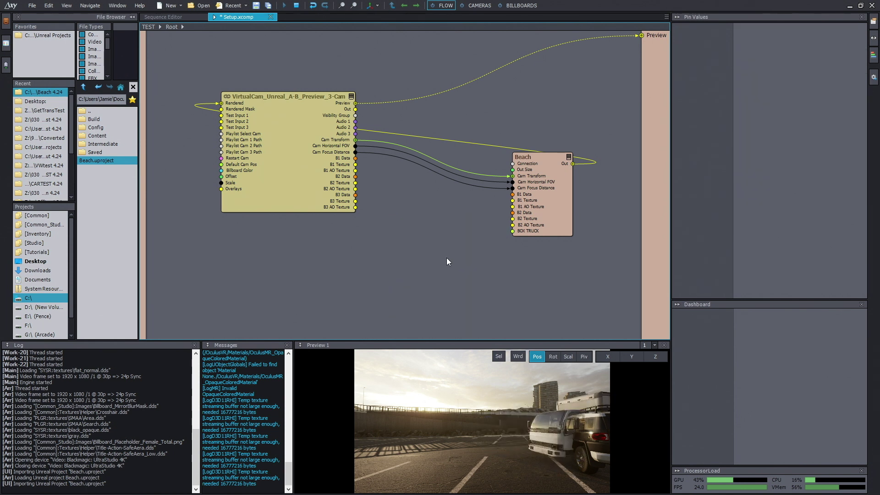
pyautogui.rightClick(397, 228)
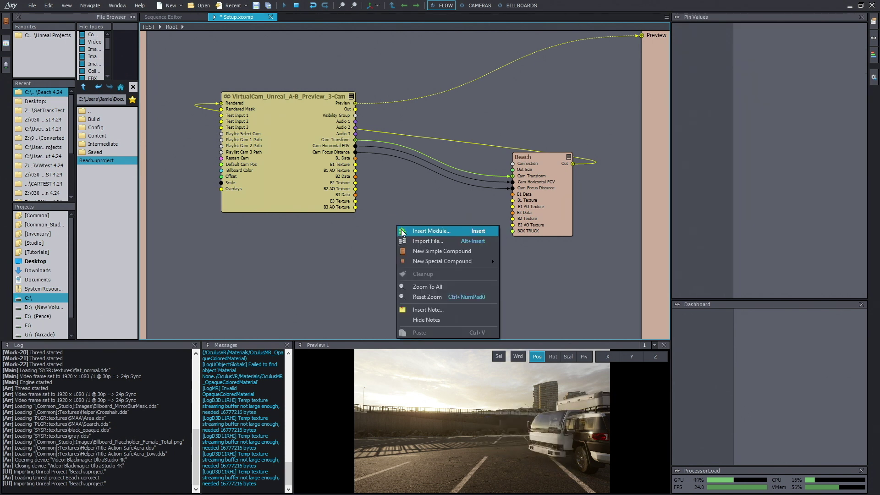
pyautogui.click(406, 232)
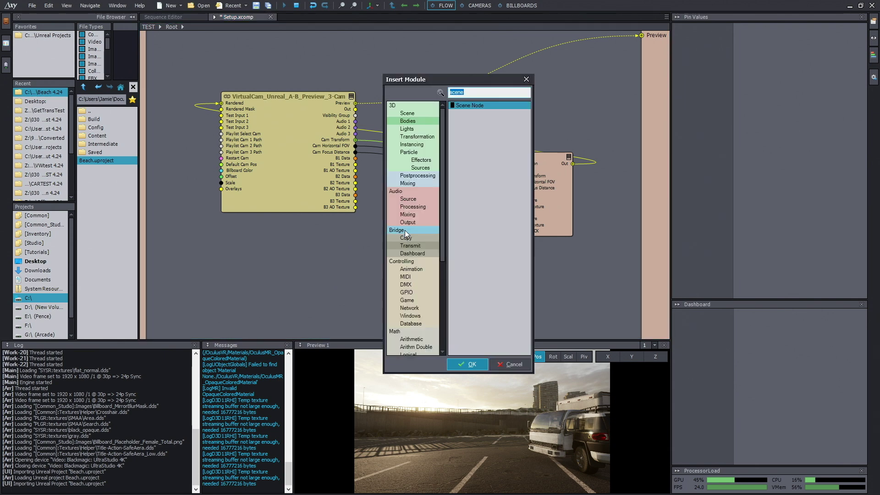
pyautogui.write('sequ')
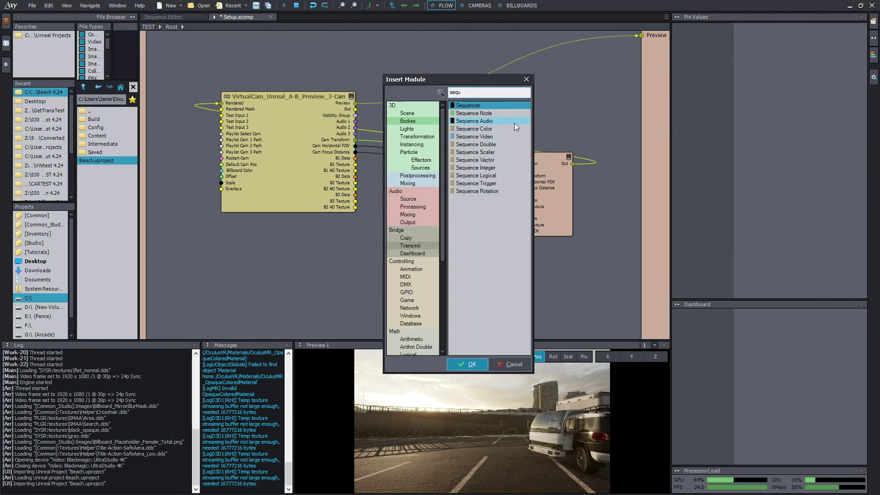
pyautogui.click(508, 112)
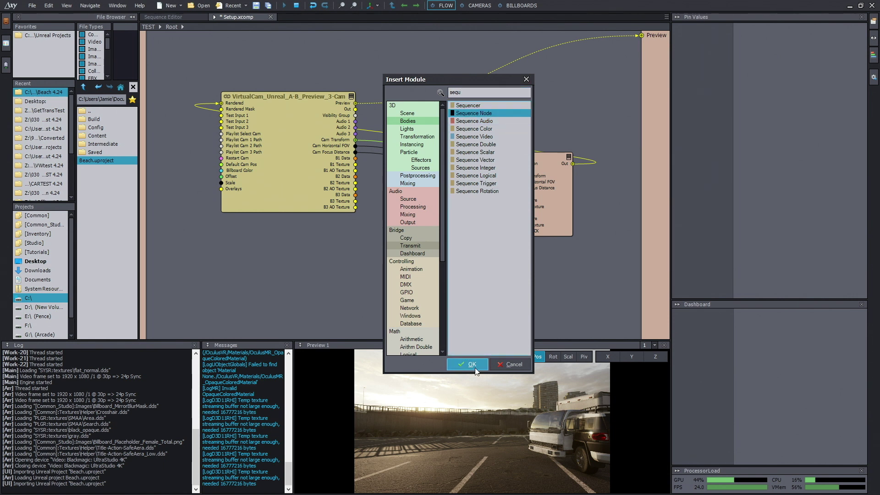
pyautogui.click(472, 364)
pyautogui.moveTo(446, 257); pyautogui.dragTo(402, 269)
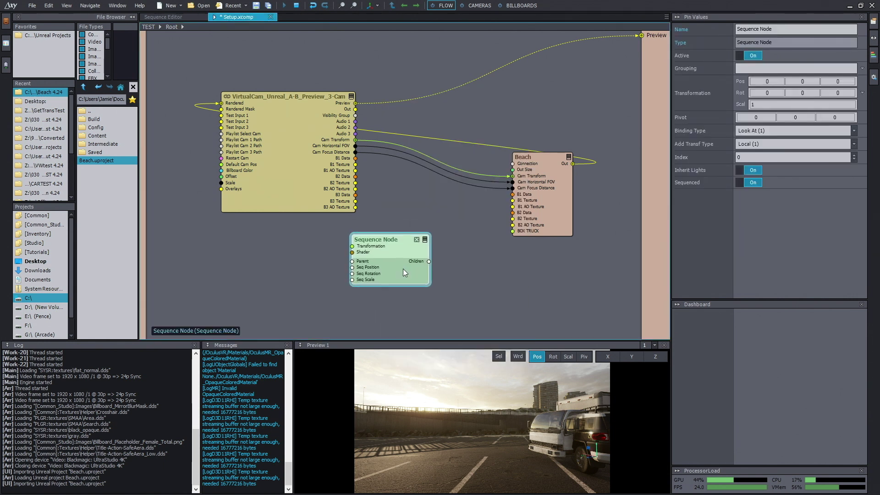
# Step: Show all pins of the Sequence Node and connect its World Transf output to Beach's BOX TRUCK input
pyautogui.click(425, 240)
pyautogui.moveTo(422, 271); pyautogui.dragTo(430, 260)
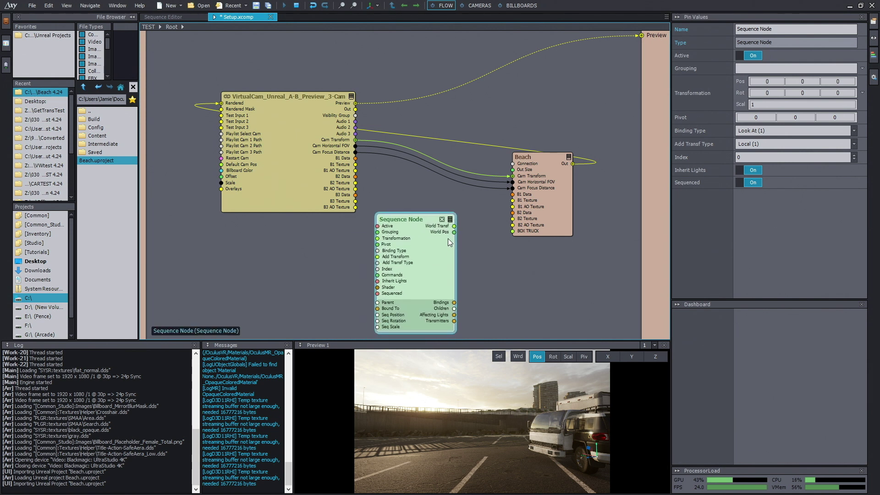
pyautogui.moveTo(505, 221); pyautogui.dragTo(516, 234)
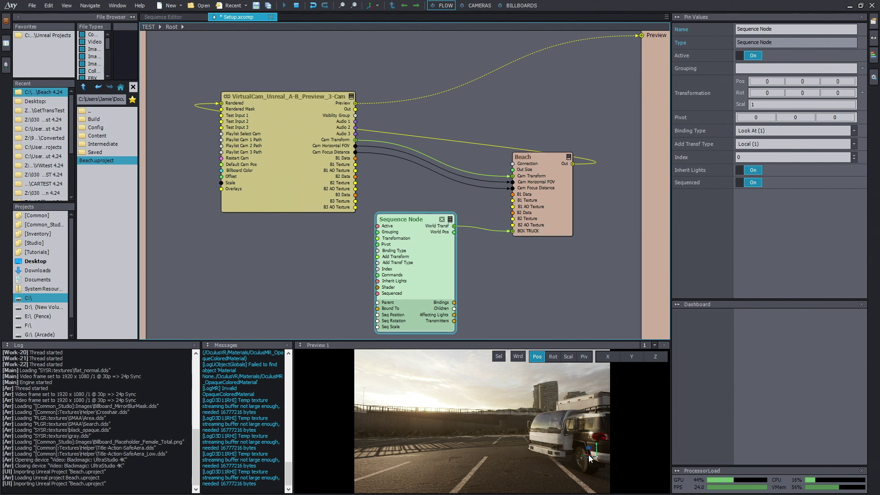
# Step: Move the truck along X to about 5.64 in the preview, and shift the Sequence Node closer to Beach
pyautogui.moveTo(588, 458); pyautogui.dragTo(498, 433)
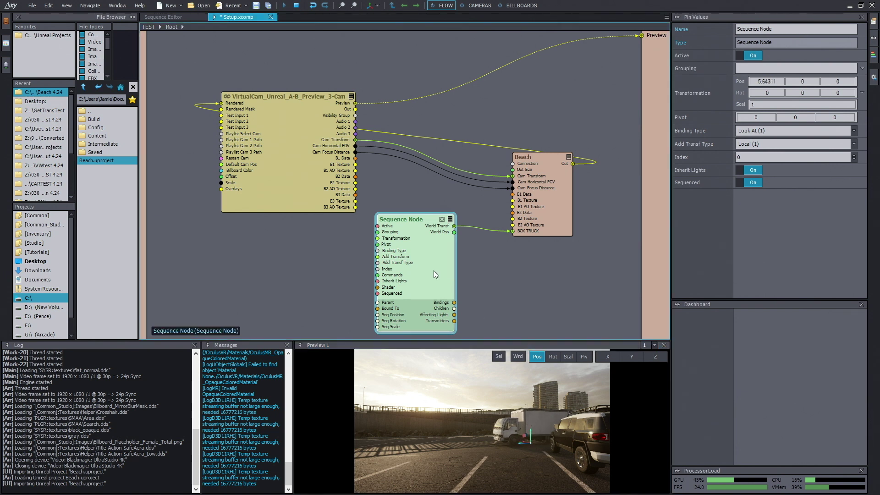
pyautogui.moveTo(434, 270); pyautogui.dragTo(452, 262)
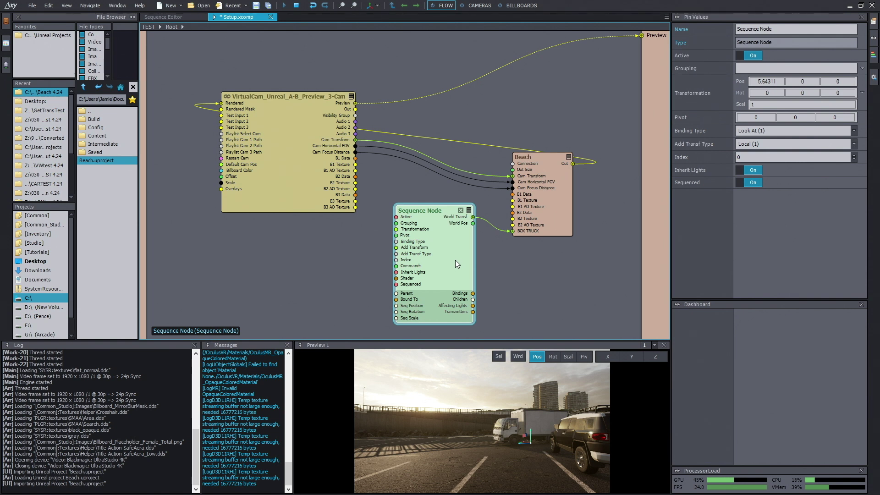
# Step: Insert a Sequencer module beside the Sequence Node and connect its Tracks output to the Seq Position input
pyautogui.rightClick(286, 256)
pyautogui.click(300, 263)
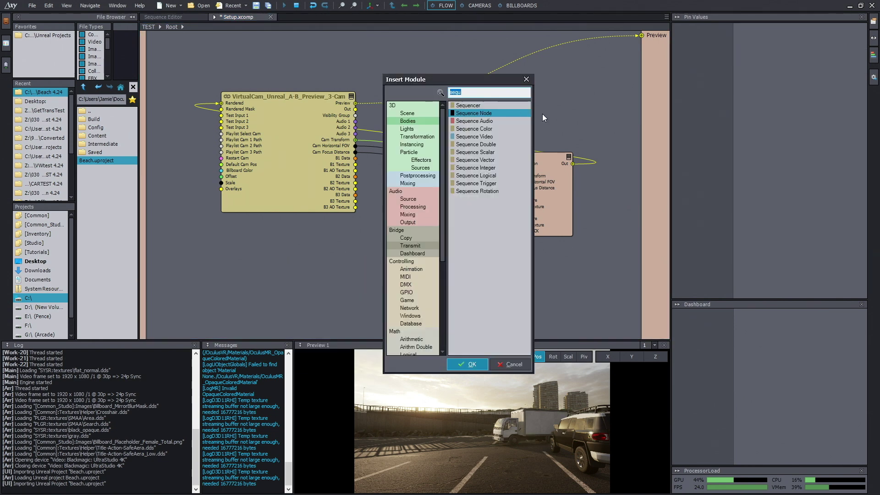
pyautogui.click(468, 105)
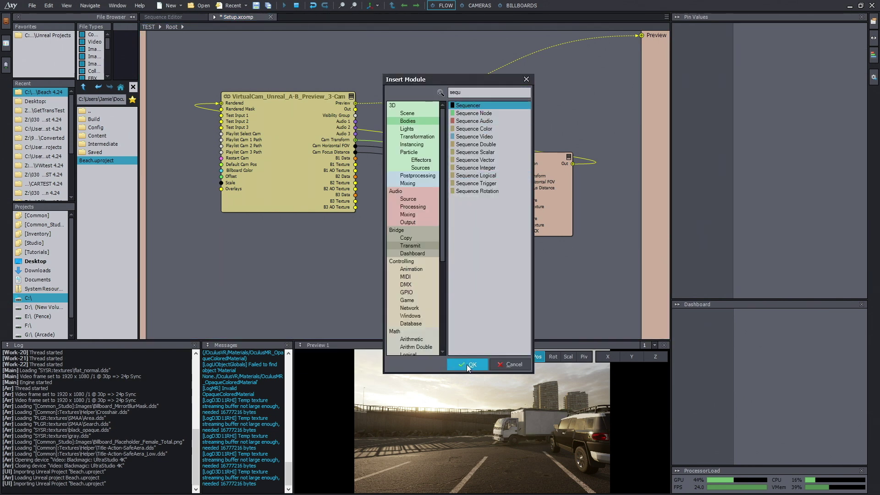
pyautogui.click(466, 365)
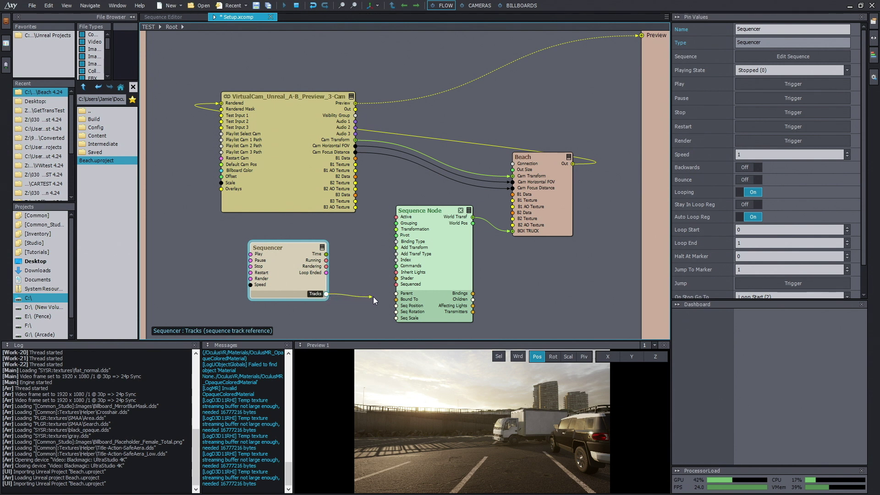
pyautogui.moveTo(373, 296); pyautogui.dragTo(402, 310)
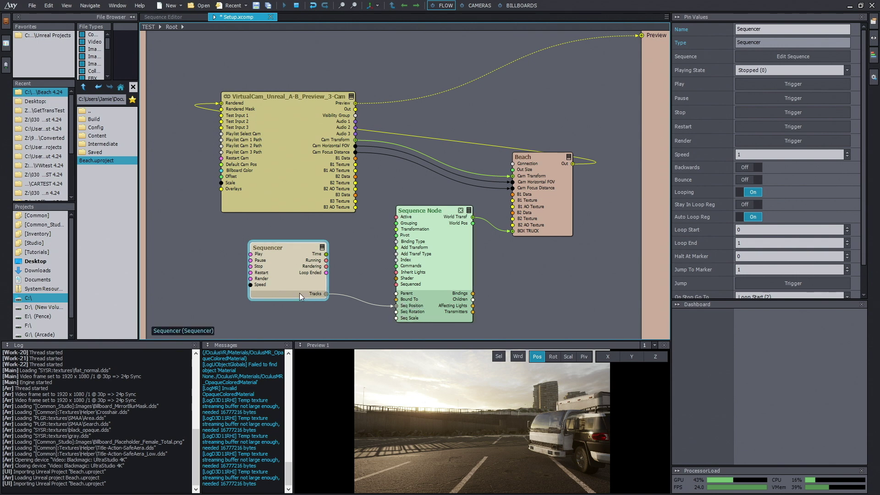
# Step: Open the Sequencer's sequence for editing and place the time cursor at 00:00:00:00
pyautogui.doubleClick(284, 270)
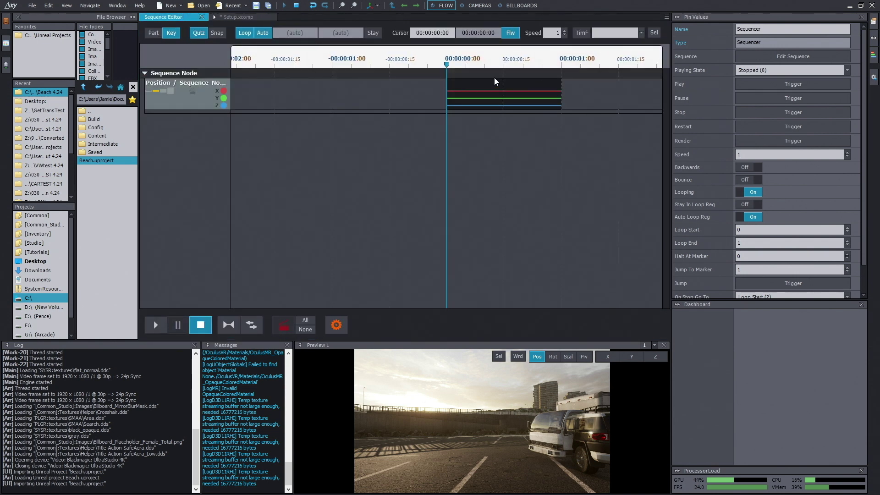
pyautogui.moveTo(452, 61)
pyautogui.mouseDown()
pyautogui.moveTo(548, 61)
pyautogui.moveTo(447, 61)
pyautogui.mouseUp()
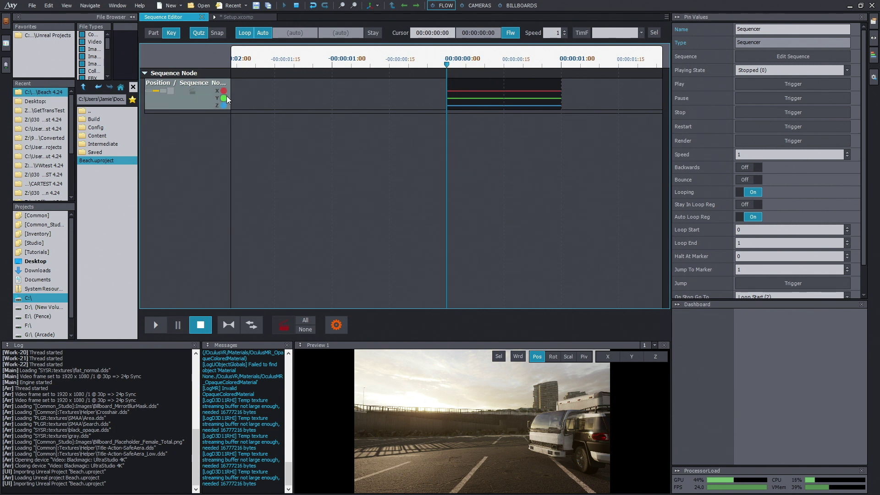
pyautogui.moveTo(447, 69)
pyautogui.mouseDown()
pyautogui.moveTo(519, 69)
pyautogui.moveTo(447, 70)
pyautogui.mouseUp()
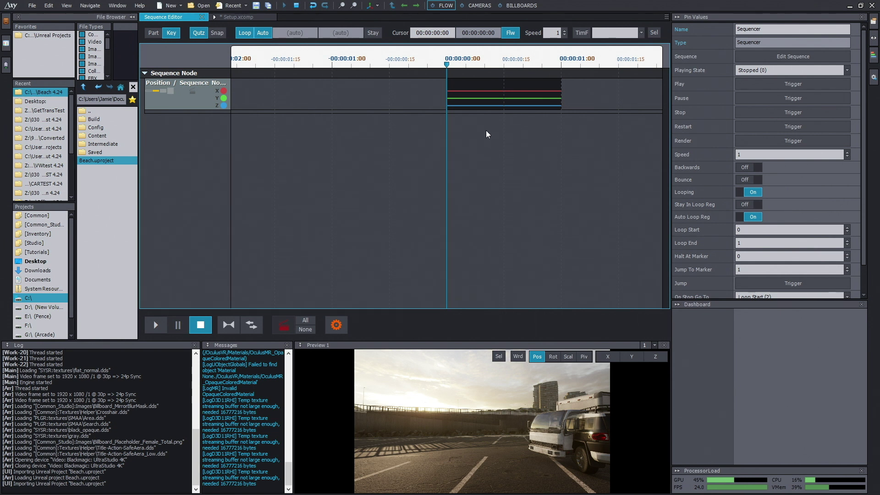
# Step: Position the truck through the Sequence Node's transformation at about 3.46 along X and -16.04 along Z
pyautogui.moveTo(447, 64)
pyautogui.mouseDown()
pyautogui.moveTo(468, 65)
pyautogui.moveTo(447, 65)
pyautogui.mouseUp()
pyautogui.click(238, 17)
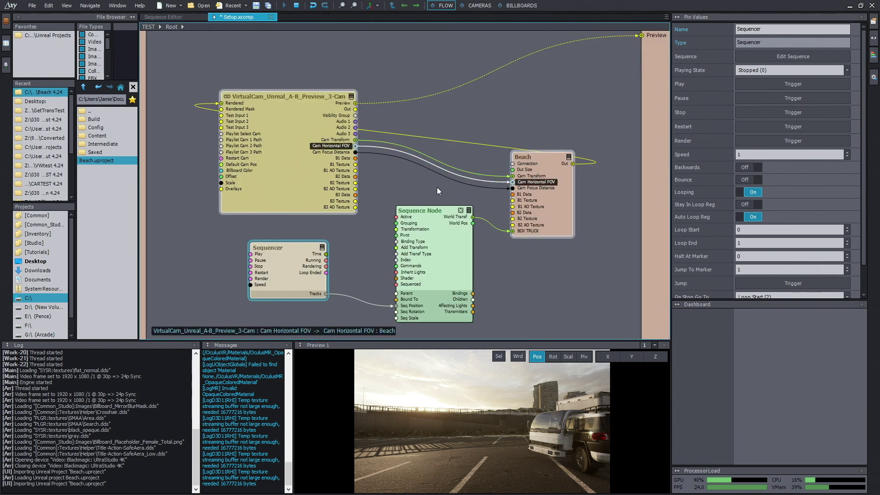
pyautogui.click(432, 249)
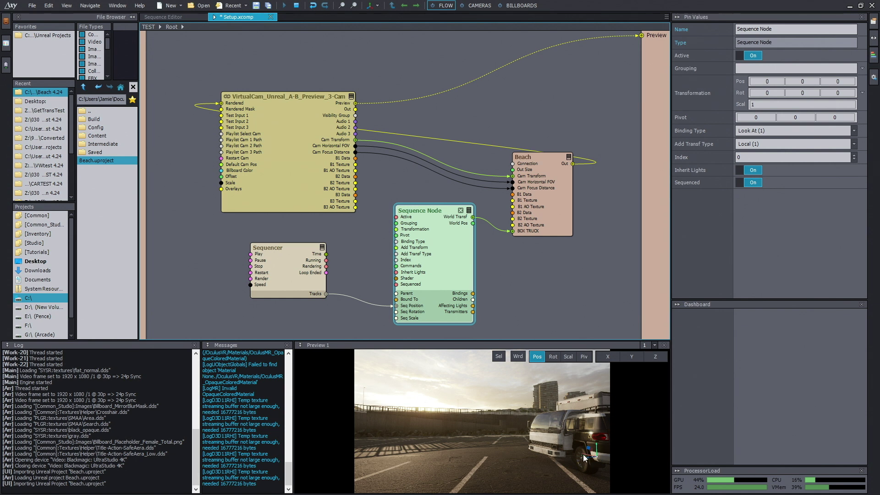
pyautogui.moveTo(584, 458); pyautogui.dragTo(537, 436)
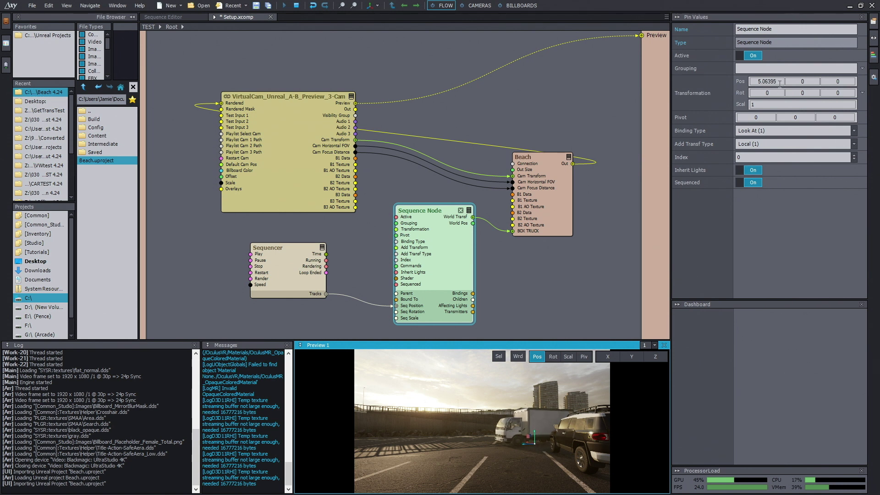
pyautogui.moveTo(779, 83); pyautogui.dragTo(770, 81)
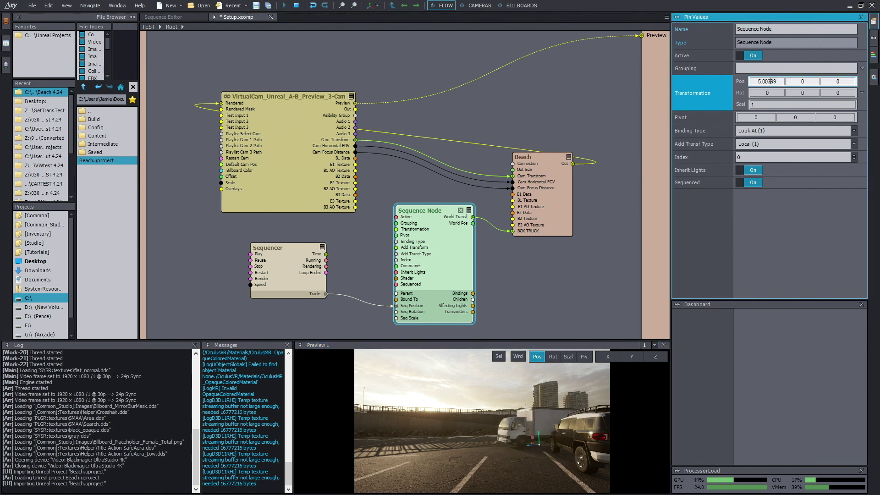
pyautogui.scroll(15, 770, 81)
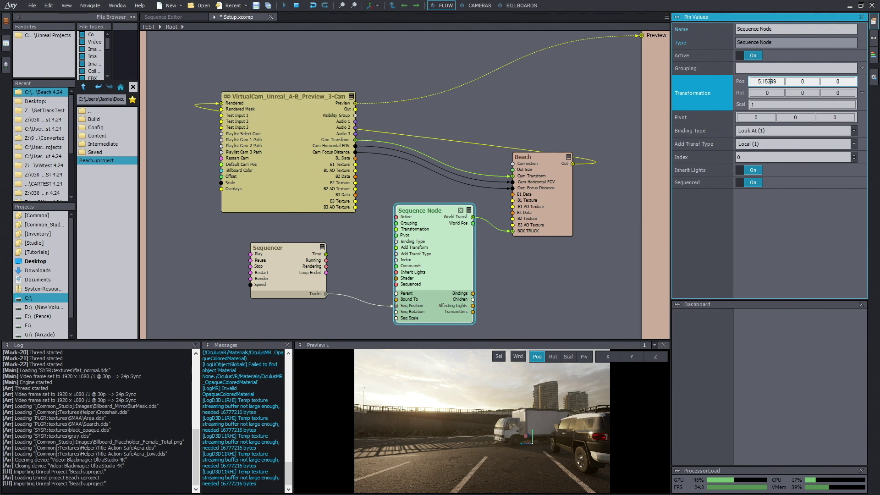
pyautogui.scroll(-20, 770, 82)
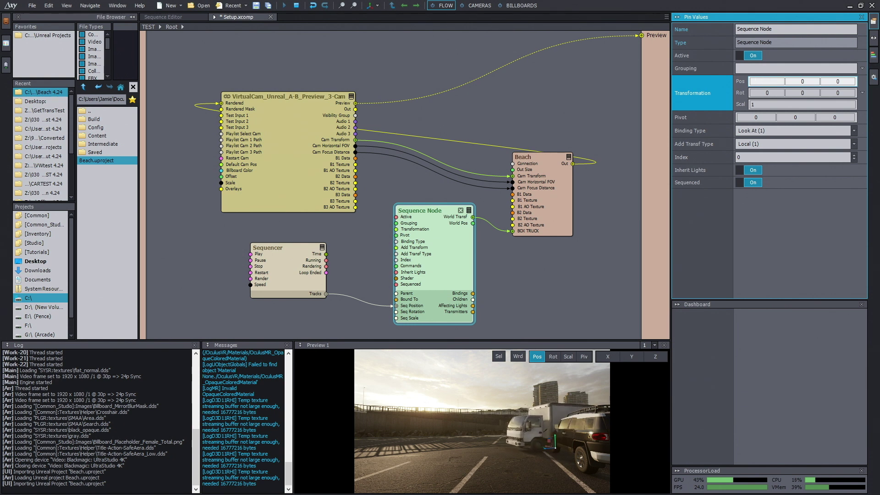
pyautogui.scroll(5, 773, 81)
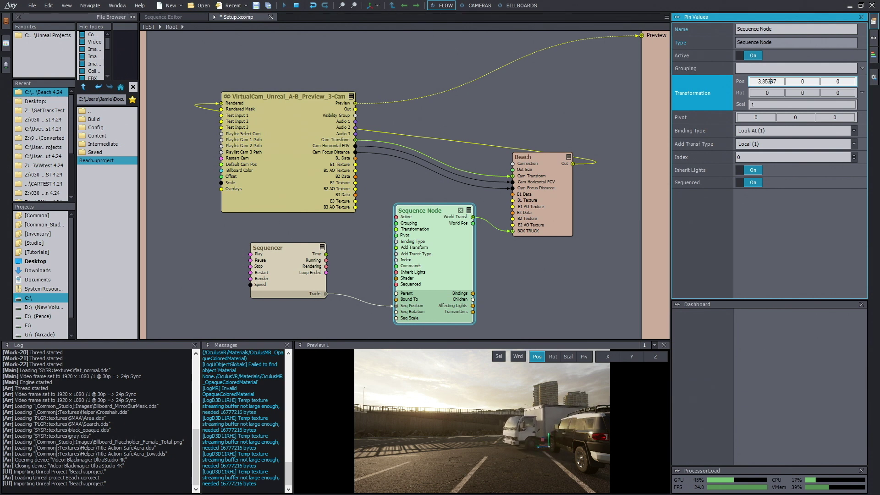
pyautogui.scroll(5, 774, 81)
pyautogui.scroll(-15, 842, 82)
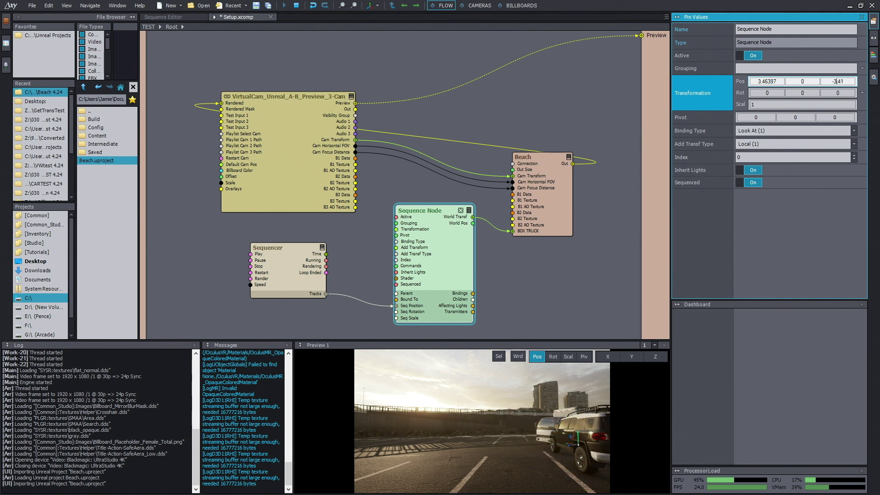
pyautogui.scroll(-10, 836, 81)
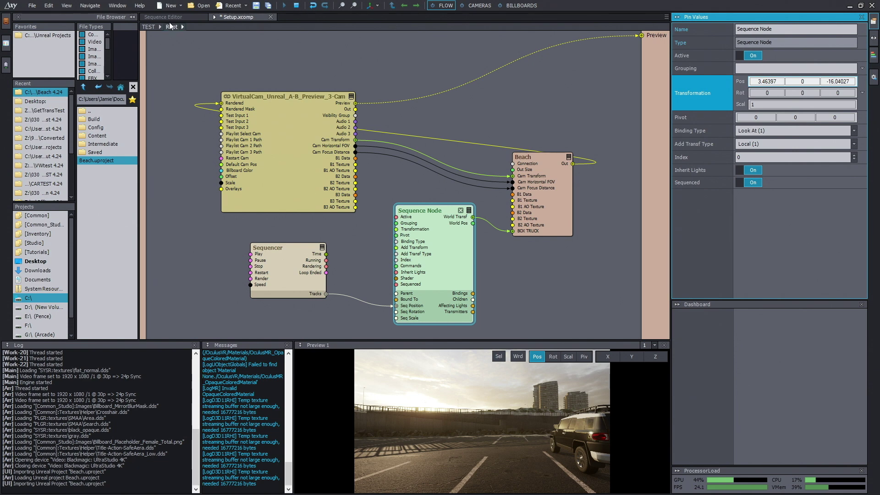
# Step: Arm the Sequence Node's Position track for recording in the Sequence Editor and record a key at 00:00:00:00
pyautogui.click(169, 17)
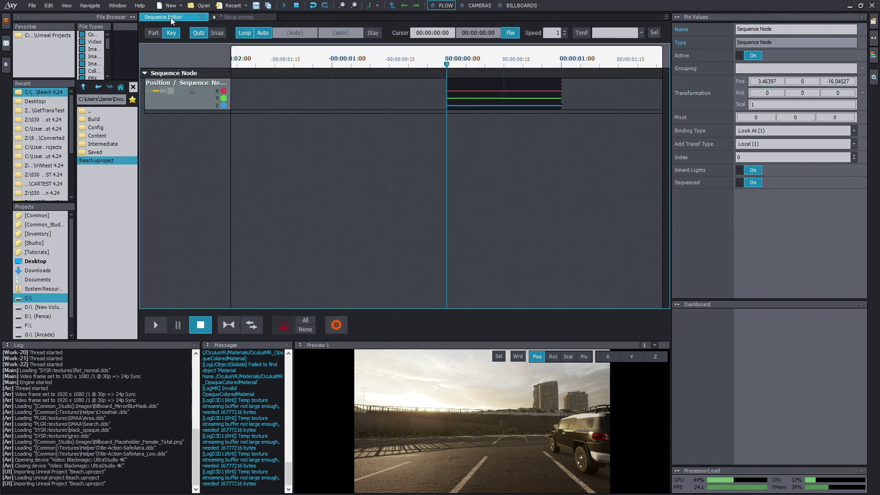
pyautogui.click(193, 92)
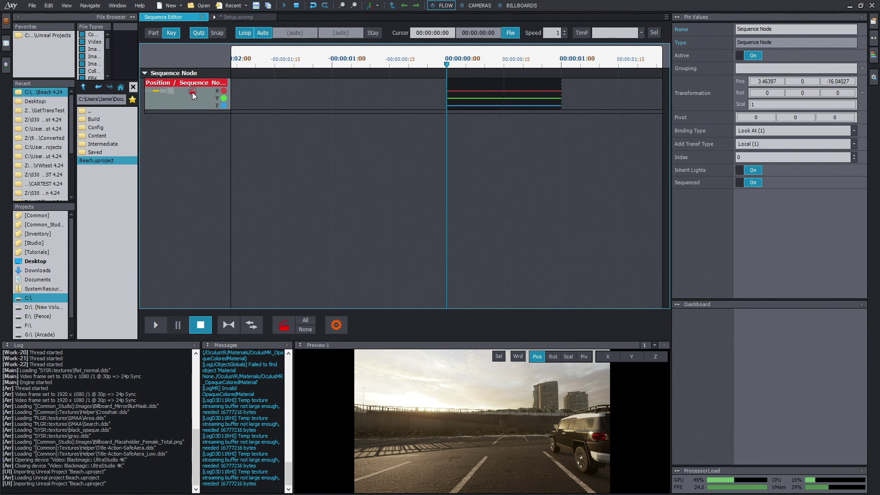
pyautogui.click(284, 330)
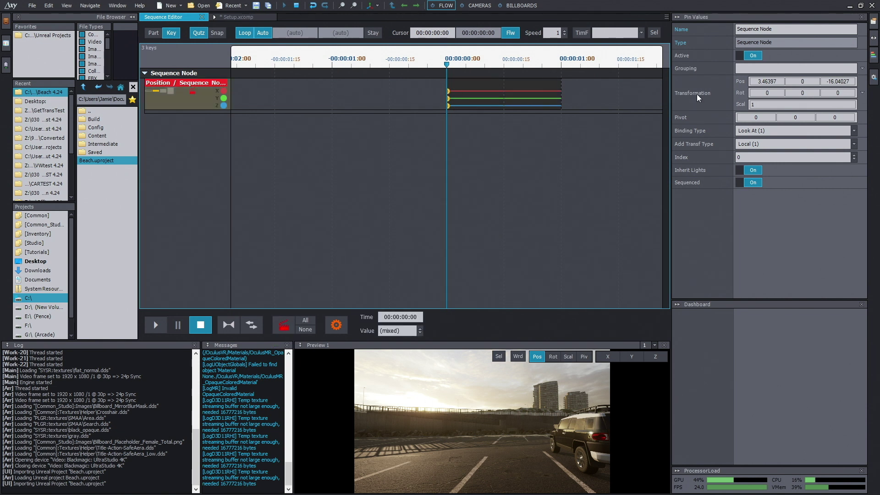
# Step: Record a position key at 00:00:00:19 with the truck moved forward along Z, and scrub back to 00:00:00:12
pyautogui.moveTo(445, 63); pyautogui.dragTo(519, 64)
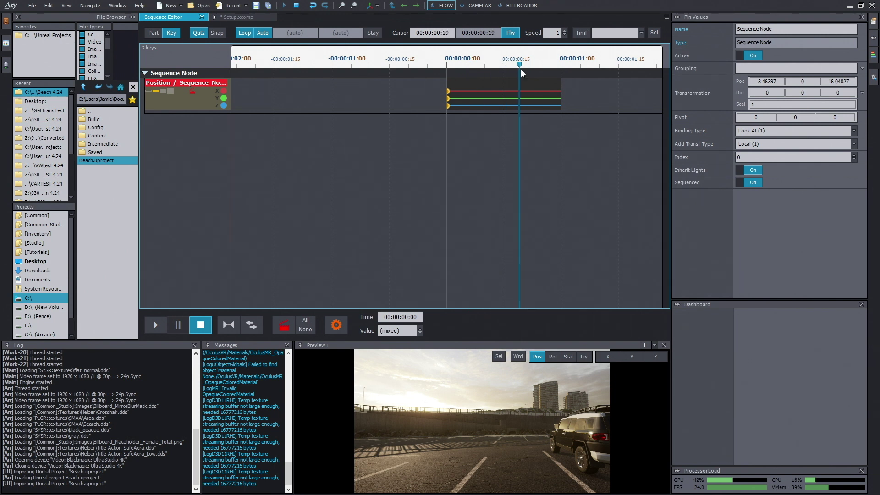
pyautogui.moveTo(846, 82)
pyautogui.mouseDown()
pyautogui.moveTo(857, 81)
pyautogui.moveTo(832, 81)
pyautogui.mouseUp()
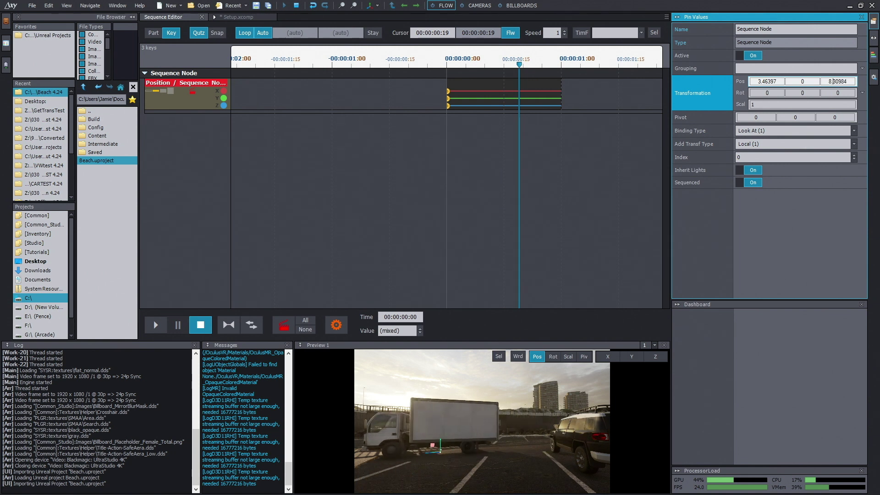
pyautogui.click(284, 325)
pyautogui.moveTo(520, 64)
pyautogui.mouseDown()
pyautogui.moveTo(458, 64)
pyautogui.moveTo(515, 65)
pyautogui.mouseUp()
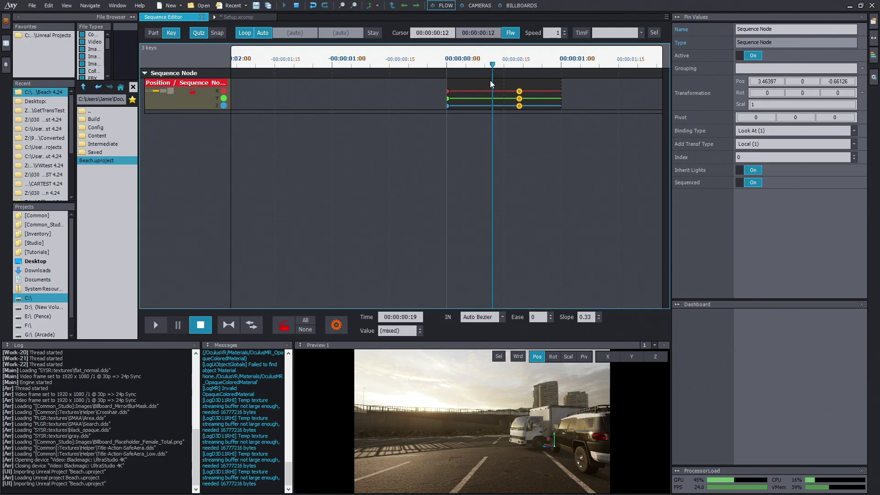
# Step: Delete the Position track's keys at 00:00:00:19
pyautogui.moveTo(529, 83); pyautogui.dragTo(516, 115)
pyautogui.press('Delete')
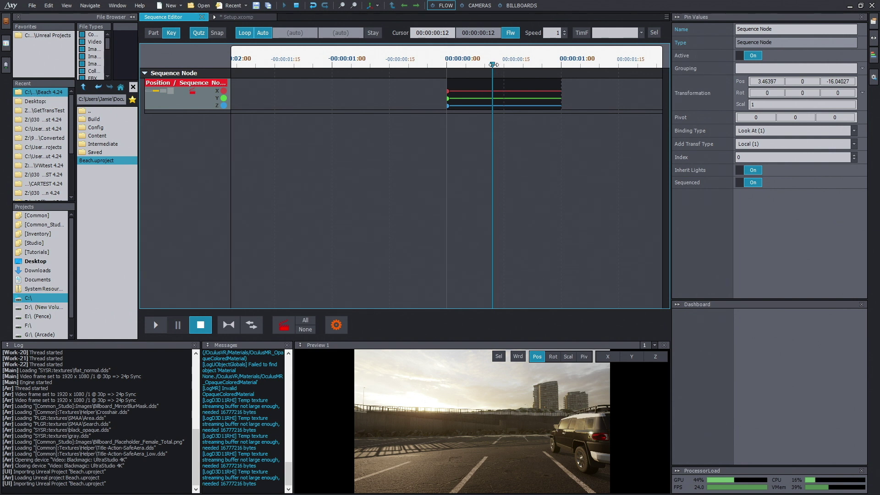
# Step: Record a key holding the truck's starting position at 00:00:03:05, check the first key, and return the time cursor to 00:00:03:05
pyautogui.moveTo(493, 65); pyautogui.dragTo(565, 78)
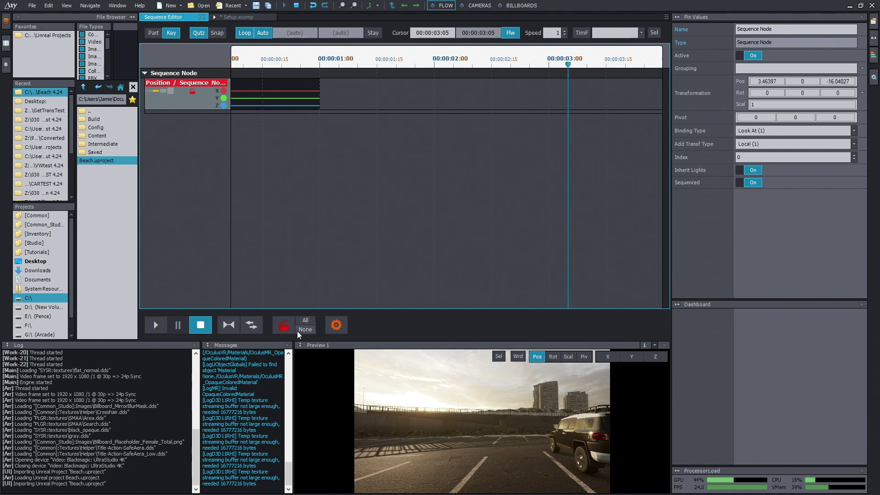
pyautogui.click(284, 327)
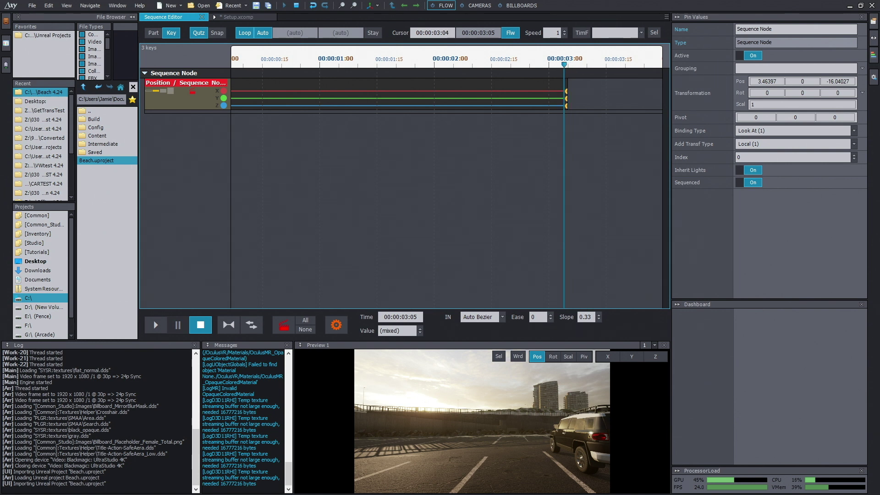
pyautogui.press('Home')
pyautogui.moveTo(363, 73); pyautogui.dragTo(488, 74, button='middle')
pyautogui.click(488, 73)
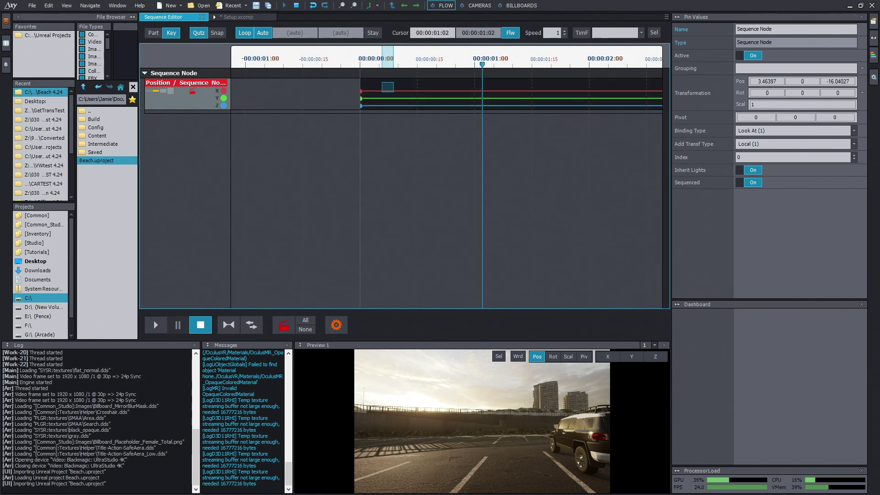
pyautogui.moveTo(385, 85); pyautogui.dragTo(350, 122)
pyautogui.click(449, 115)
pyautogui.moveTo(484, 63); pyautogui.dragTo(460, 90)
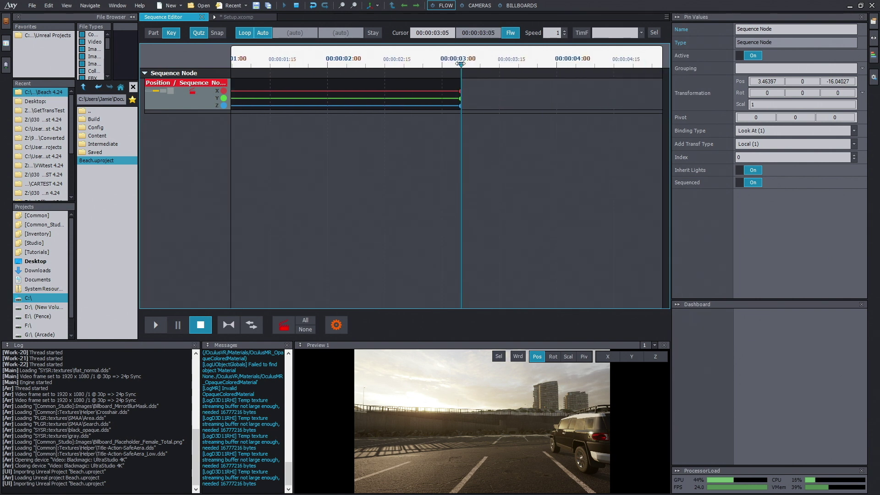
# Step: Move the truck to about 19.14 along Z with the time cursor at 00:00:04:05 and record a position key there
pyautogui.moveTo(460, 64); pyautogui.dragTo(576, 64)
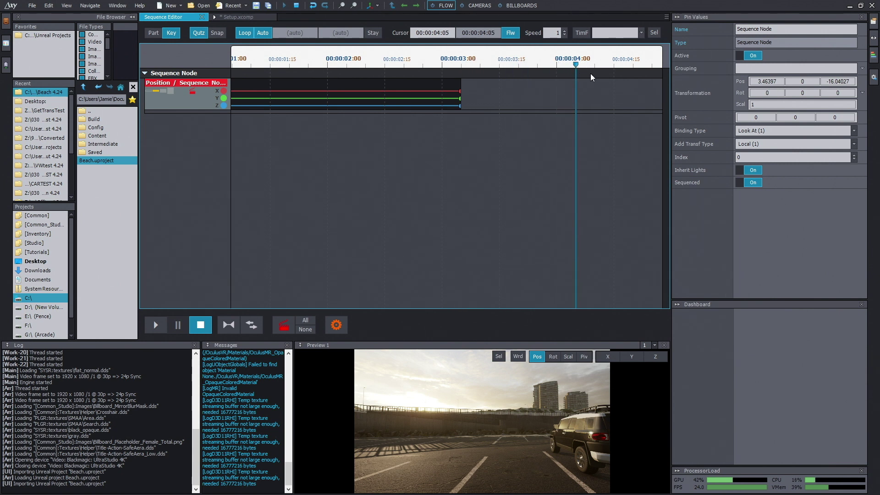
pyautogui.moveTo(846, 82)
pyautogui.mouseDown()
pyautogui.moveTo(835, 81)
pyautogui.moveTo(846, 81)
pyautogui.mouseUp()
pyautogui.click(284, 325)
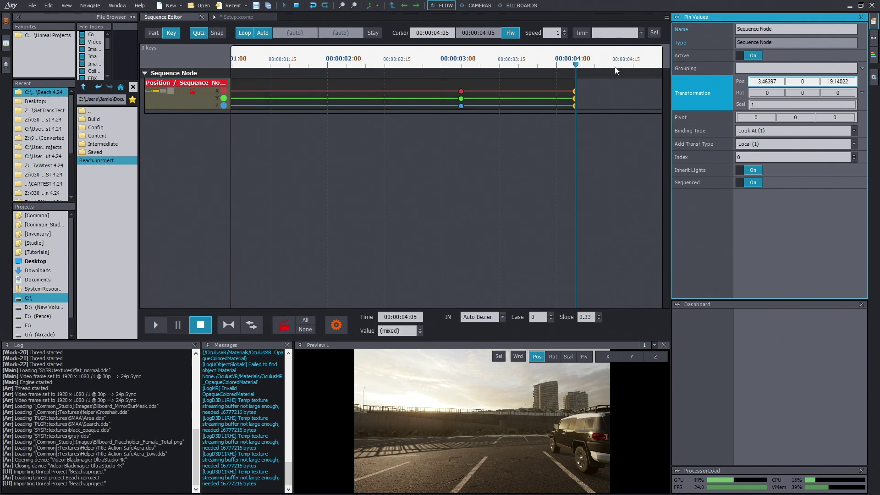
# Step: Turn off looping for the sequence and scrub the time cursor back to 00:00:01:05
pyautogui.moveTo(576, 65); pyautogui.dragTo(387, 72)
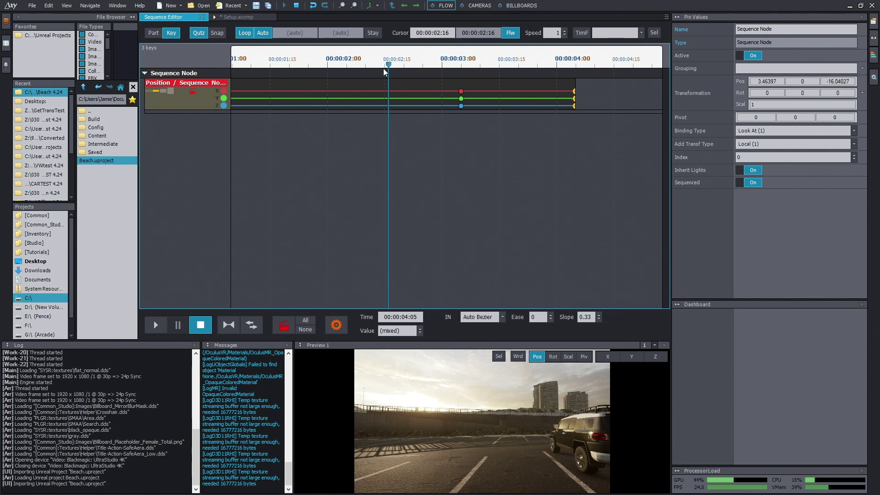
pyautogui.moveTo(384, 69); pyautogui.dragTo(425, 83)
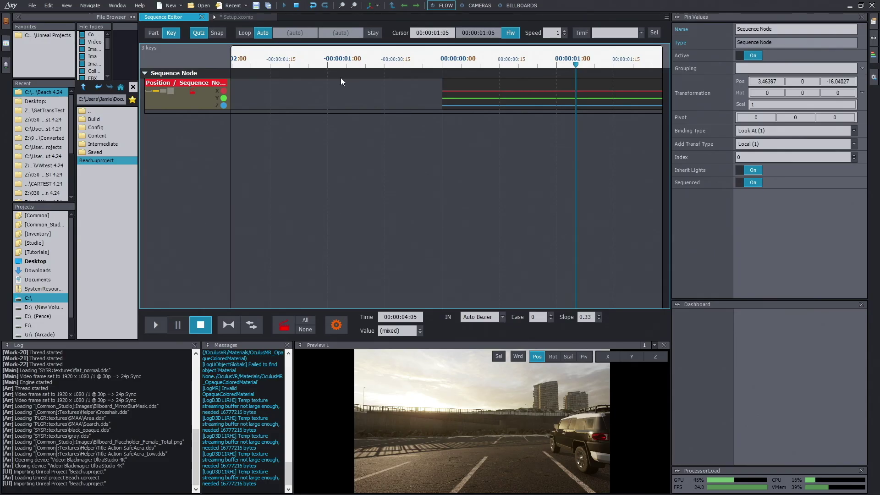
# Step: Return to the Setup flow and spread out the VirtualCam compound, Beach, Sequence Node and Sequencer modules
pyautogui.click(246, 17)
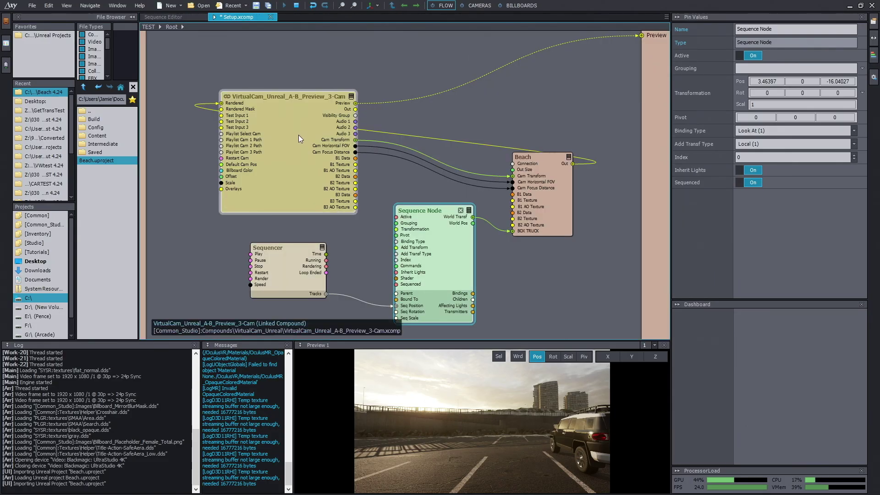
pyautogui.click(310, 89)
pyautogui.moveTo(568, 206); pyautogui.dragTo(600, 192)
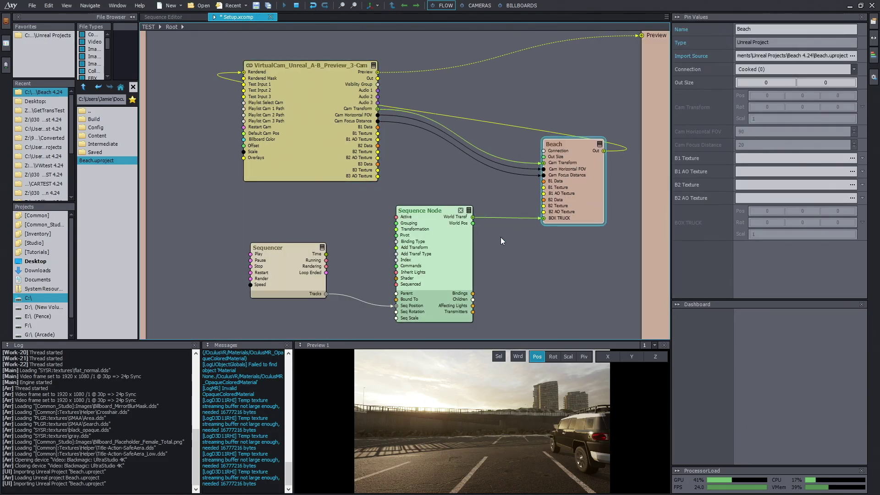
pyautogui.moveTo(461, 247); pyautogui.dragTo(482, 246)
pyautogui.moveTo(276, 277); pyautogui.dragTo(281, 287)
pyautogui.moveTo(482, 265); pyautogui.dragTo(460, 275)
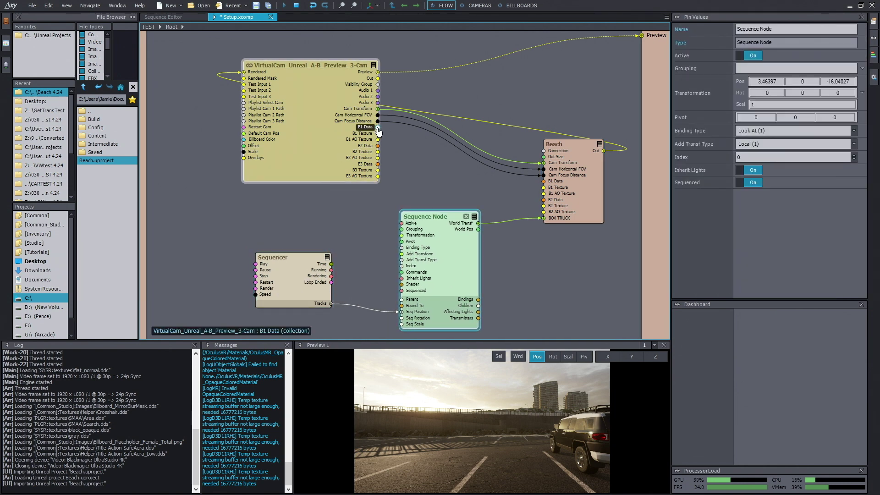
# Step: Connect the VirtualCam compound's B1 Data and B1 Texture outputs to the matching inputs on Beach
pyautogui.moveTo(378, 126); pyautogui.dragTo(543, 181)
pyautogui.moveTo(377, 134); pyautogui.dragTo(544, 187)
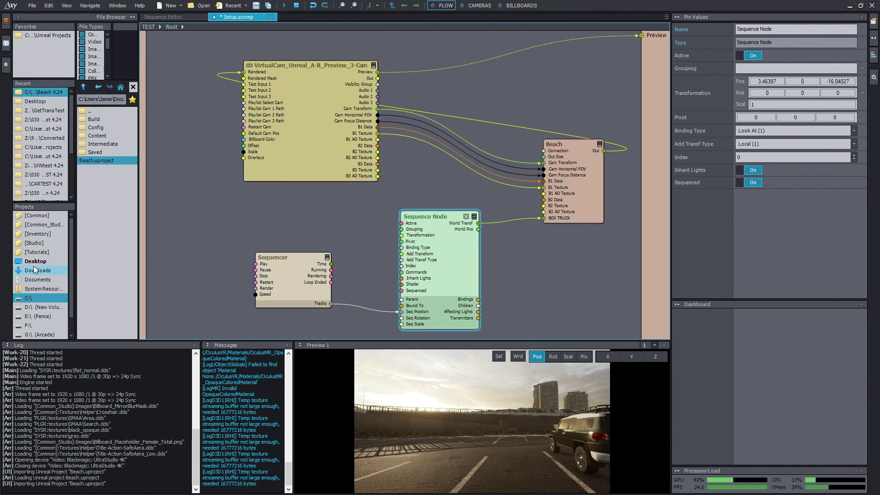
# Step: Add ParkerReaction.mov from the Desktop folder, wire its Out to the VirtualCam compound's Test Input 1, and arrange both modules side by side
pyautogui.click(32, 261)
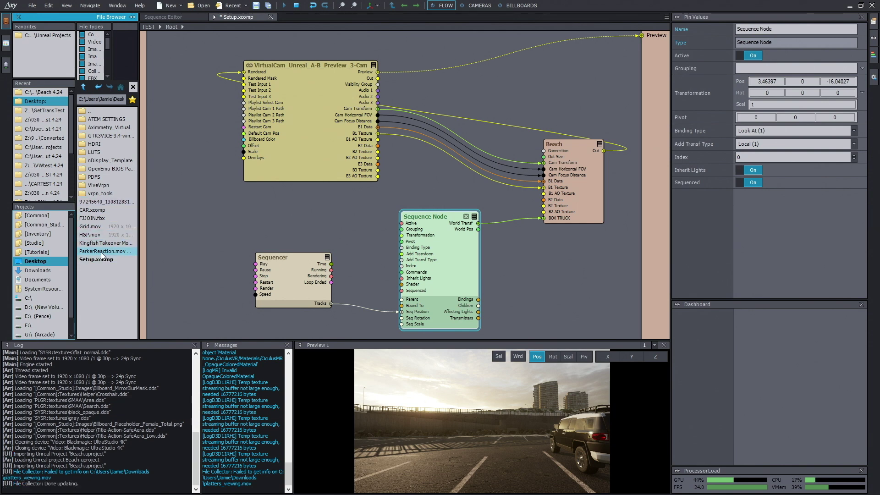
pyautogui.moveTo(102, 255); pyautogui.dragTo(178, 144)
pyautogui.moveTo(224, 183); pyautogui.dragTo(177, 223)
pyautogui.moveTo(221, 194); pyautogui.dragTo(244, 89)
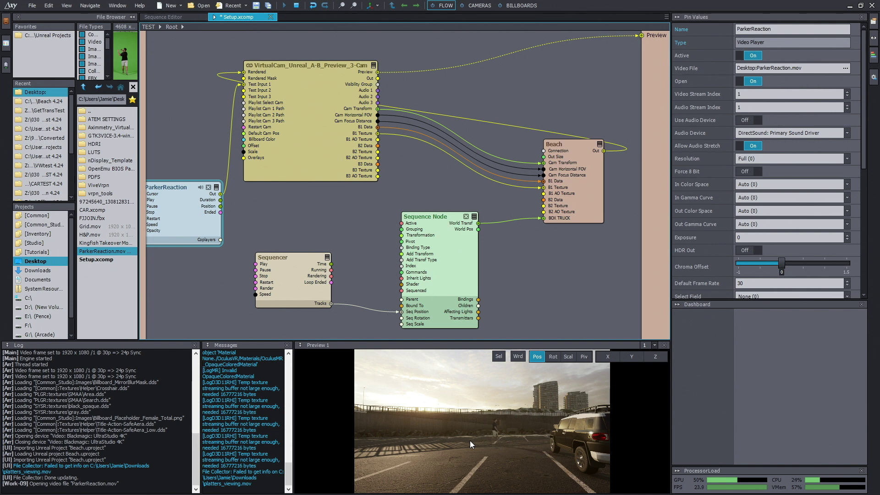
pyautogui.moveTo(307, 157); pyautogui.dragTo(356, 144)
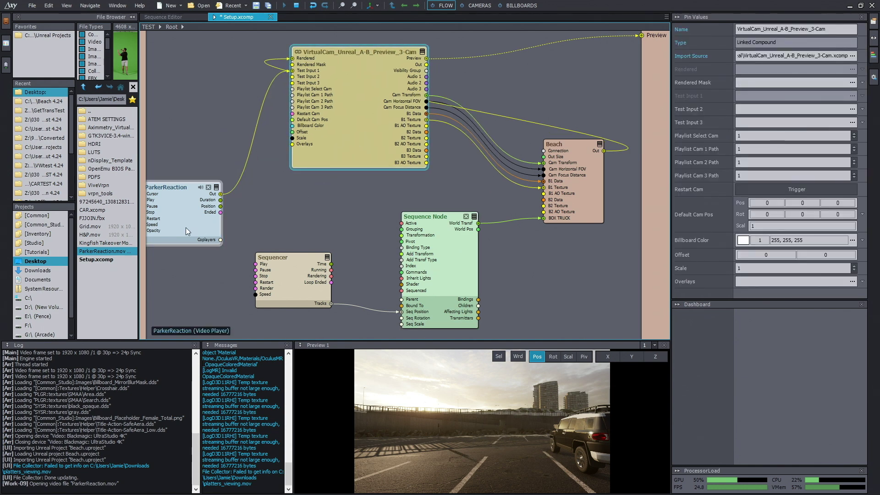
pyautogui.moveTo(186, 227); pyautogui.dragTo(229, 194)
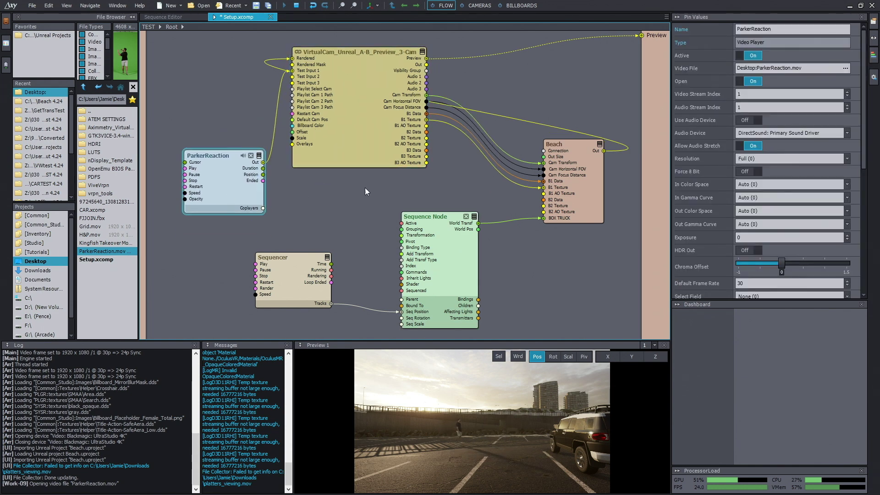
# Step: Turn off Looping for the ParkerReaction video player
pyautogui.scroll(-1, 864, 125)
pyautogui.moveTo(864, 124); pyautogui.dragTo(866, 241)
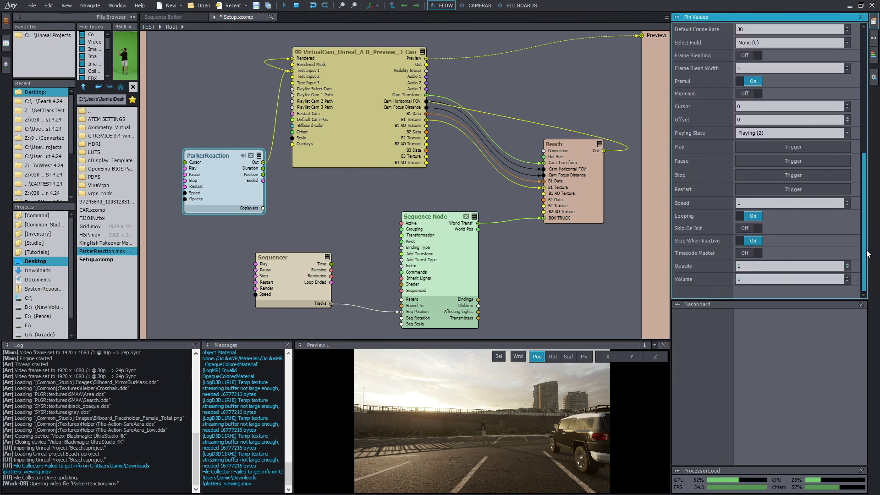
pyautogui.click(740, 218)
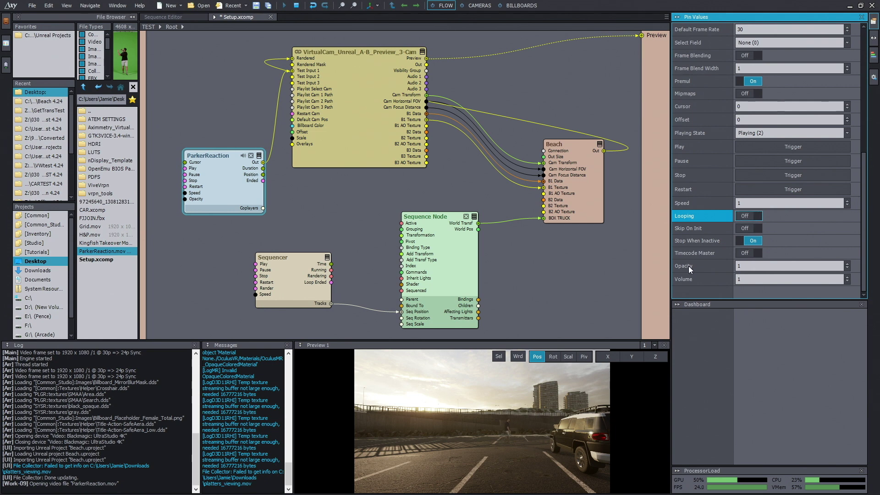
# Step: Assign the keyboard's S key to the ParkerReaction player's Restart trigger and test it by restarting the video
pyautogui.rightClick(703, 189)
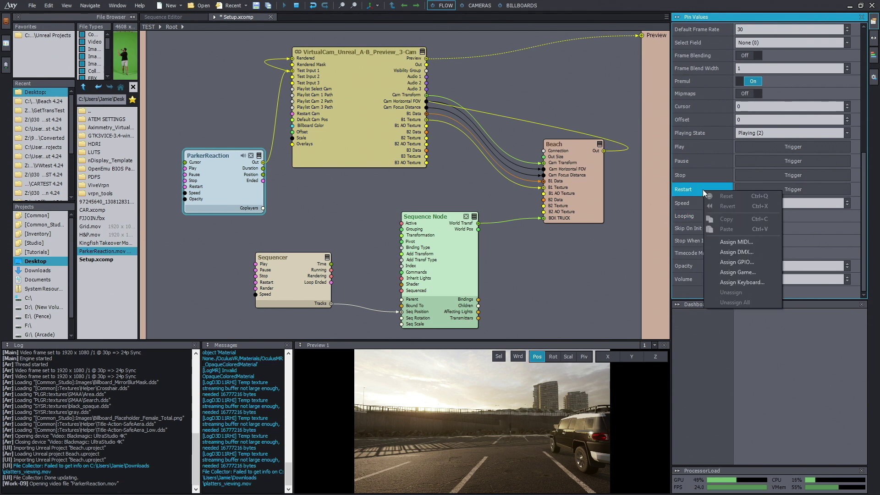
pyautogui.click(742, 282)
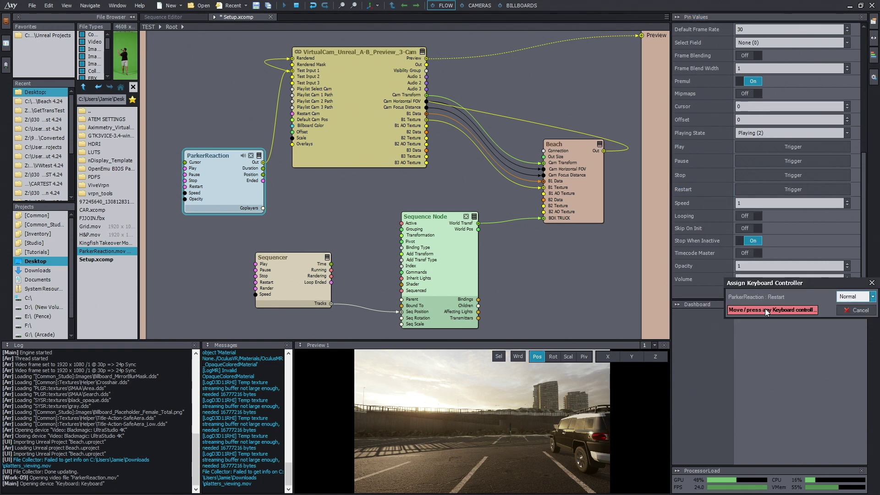
pyautogui.press('r')
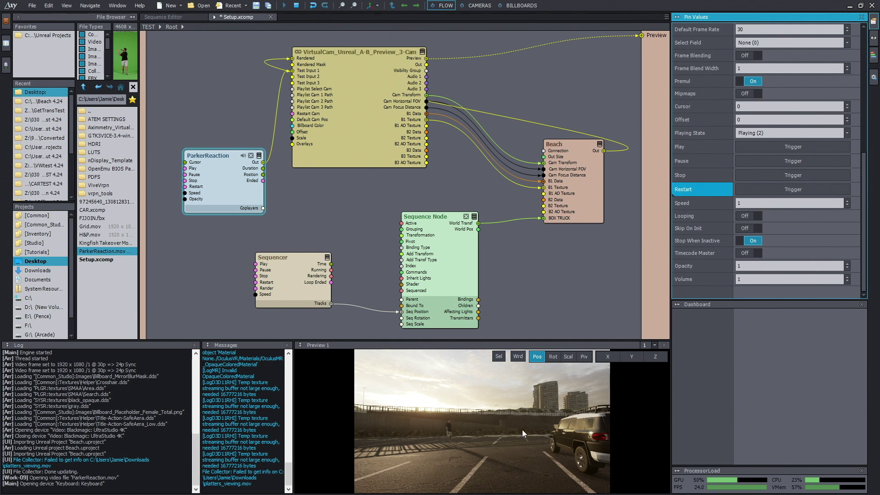
pyautogui.press('r')
pyautogui.press('r')
# Step: Scrub the Sequencer's timeline to about 00:00:03:06 to examine the Sequence Node's position keys, and return to the Setup flow
pyautogui.doubleClick(293, 276)
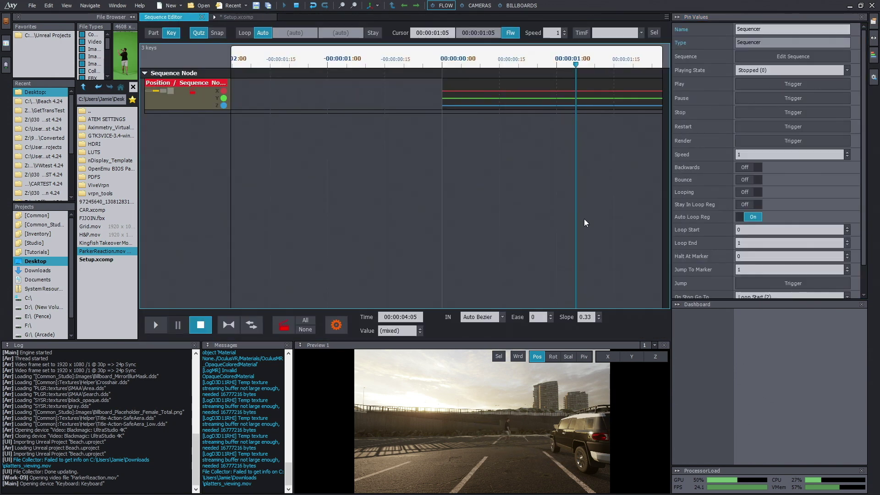
pyautogui.moveTo(580, 67); pyautogui.dragTo(452, 98)
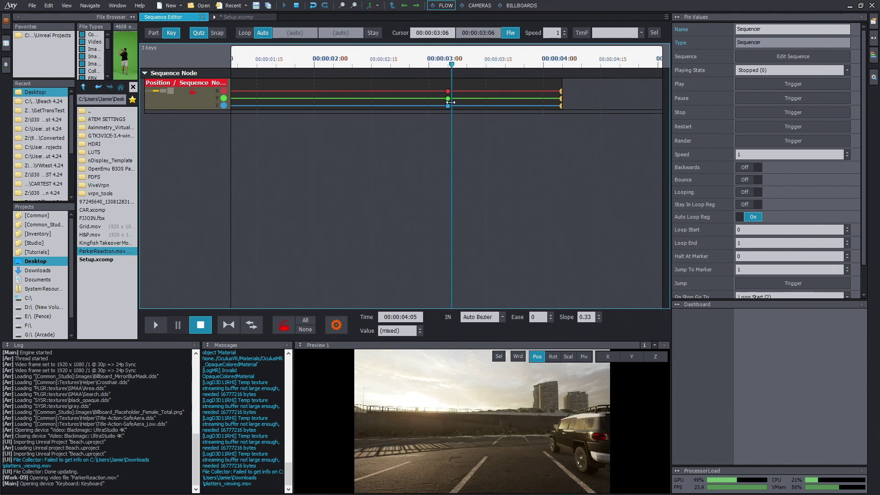
pyautogui.click(251, 18)
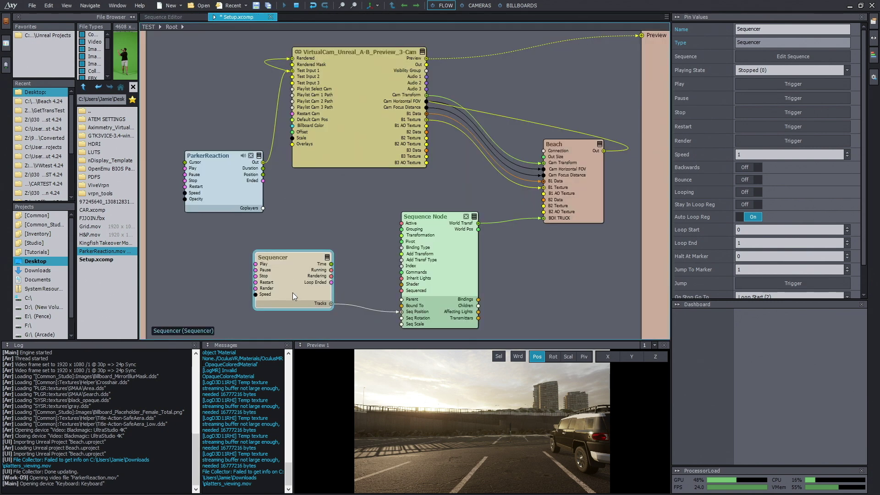
# Step: Assign the S key to the Sequencer's Restart trigger as well, ignoring the conflict with ParkerReaction, and fire the shared trigger to test it
pyautogui.moveTo(290, 293); pyautogui.dragTo(291, 295)
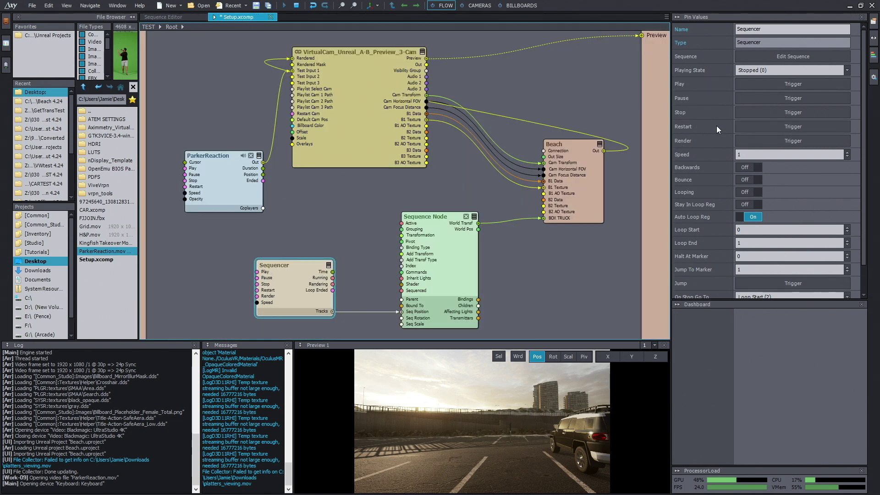
pyautogui.rightClick(700, 128)
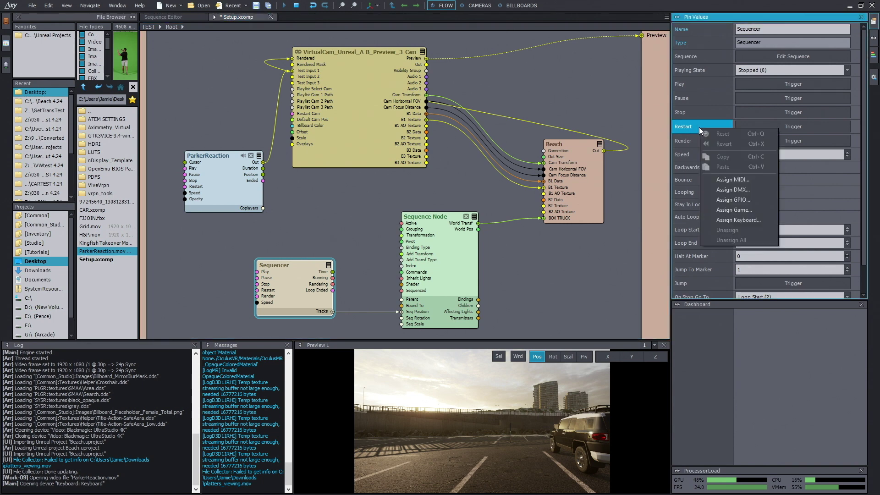
pyautogui.click(725, 218)
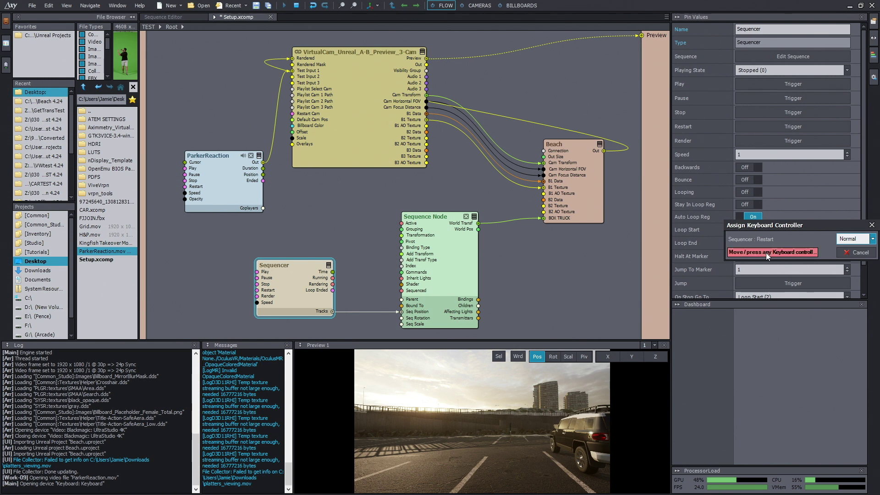
pyautogui.press('s')
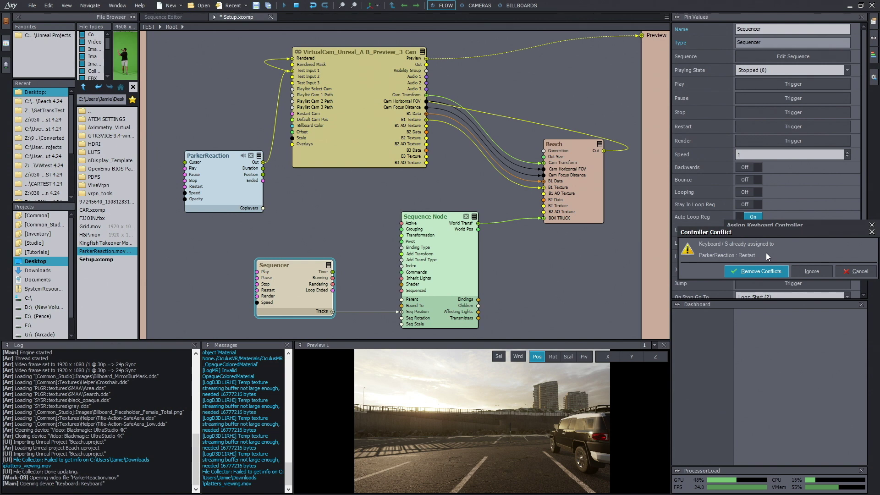
pyautogui.click(811, 271)
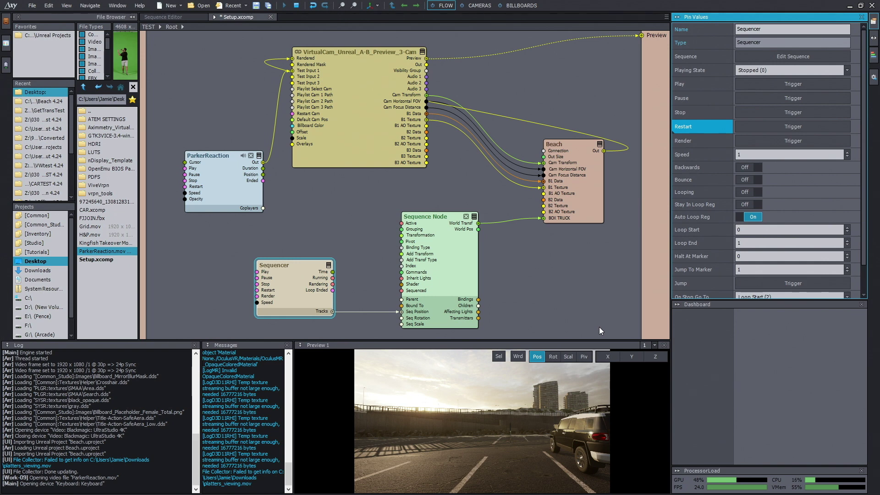
pyautogui.press('space')
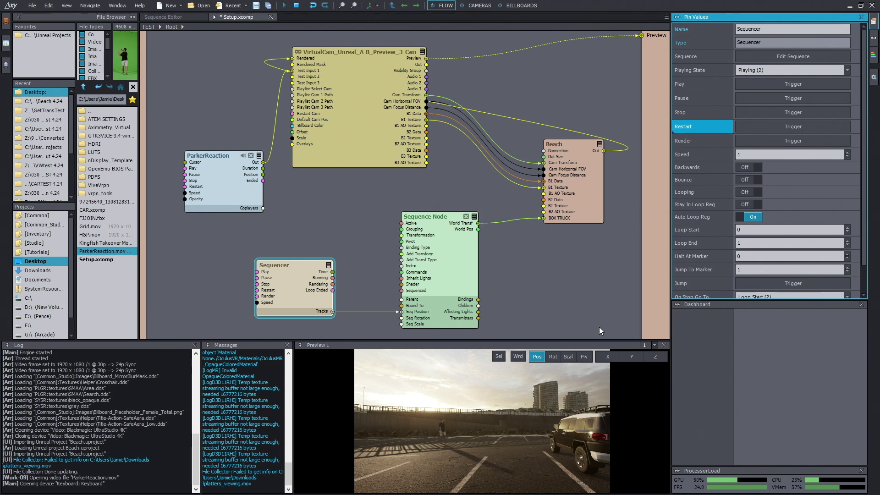